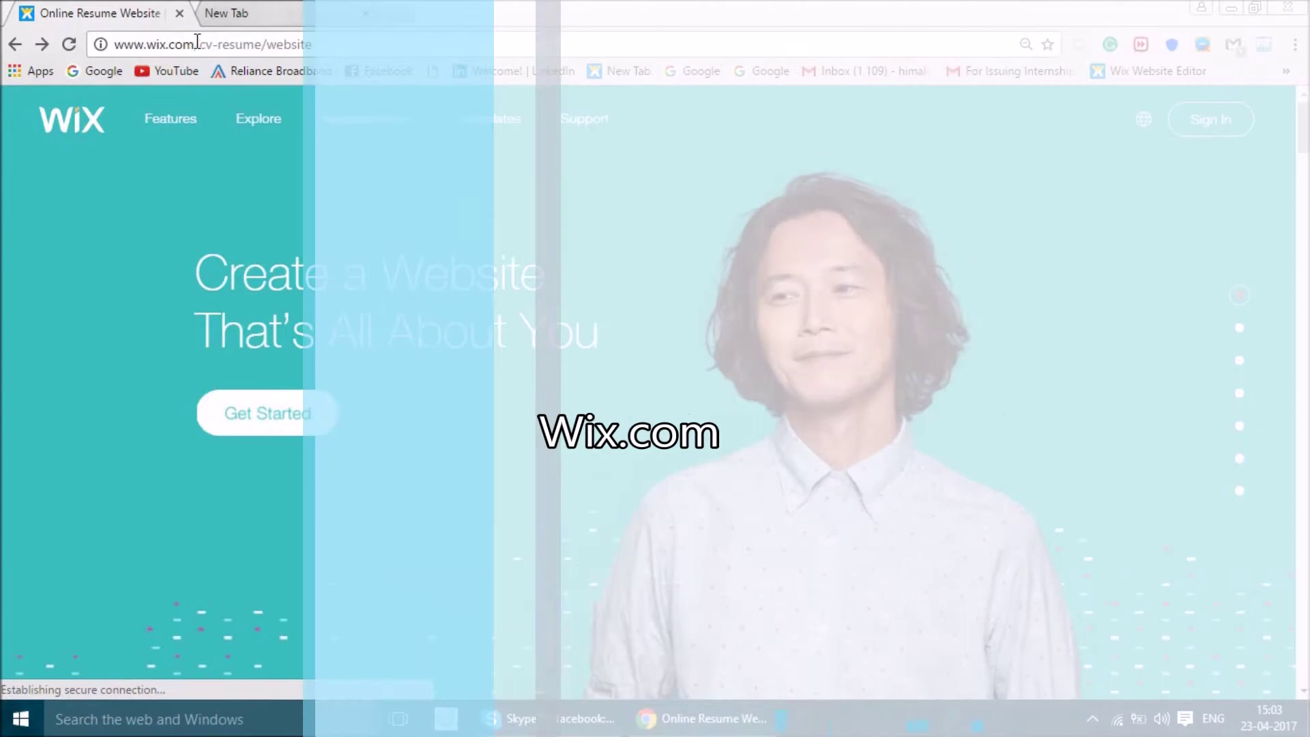
scroll(367, 363, down, 5)
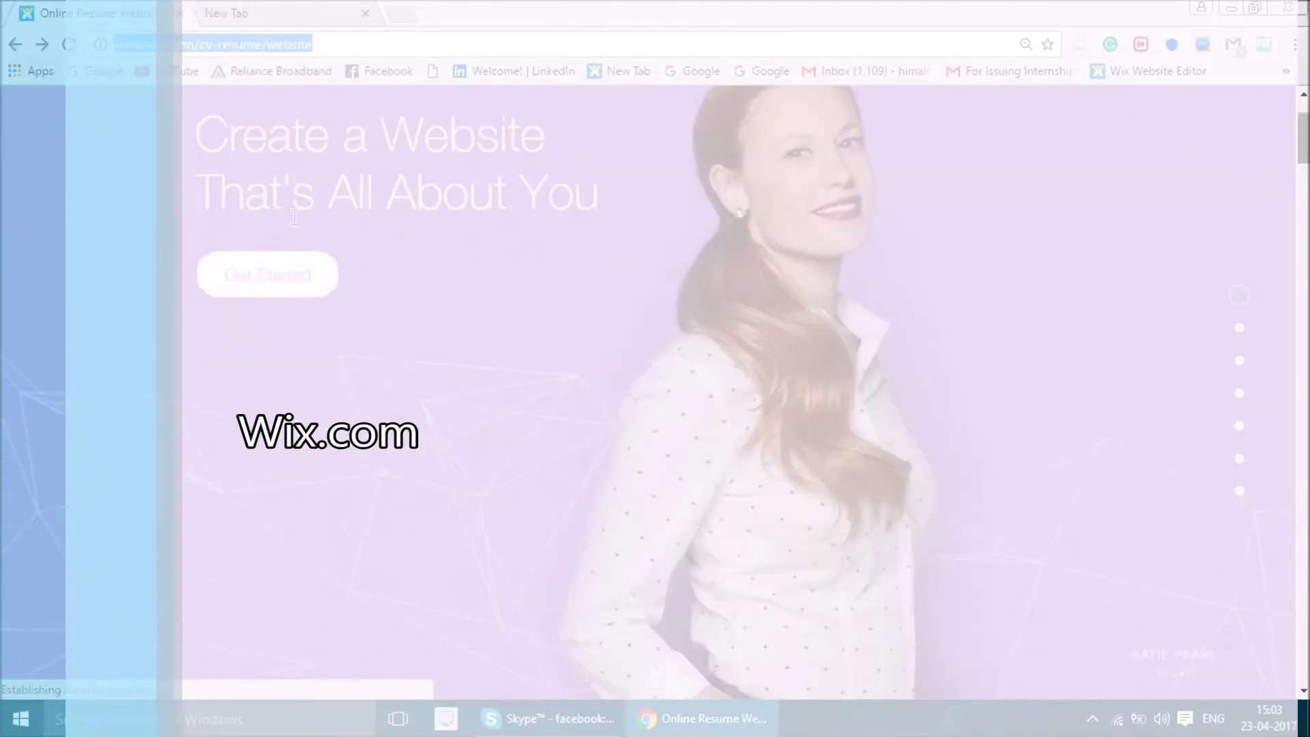
scroll(367, 363, down, 6)
scroll(367, 363, up, 10)
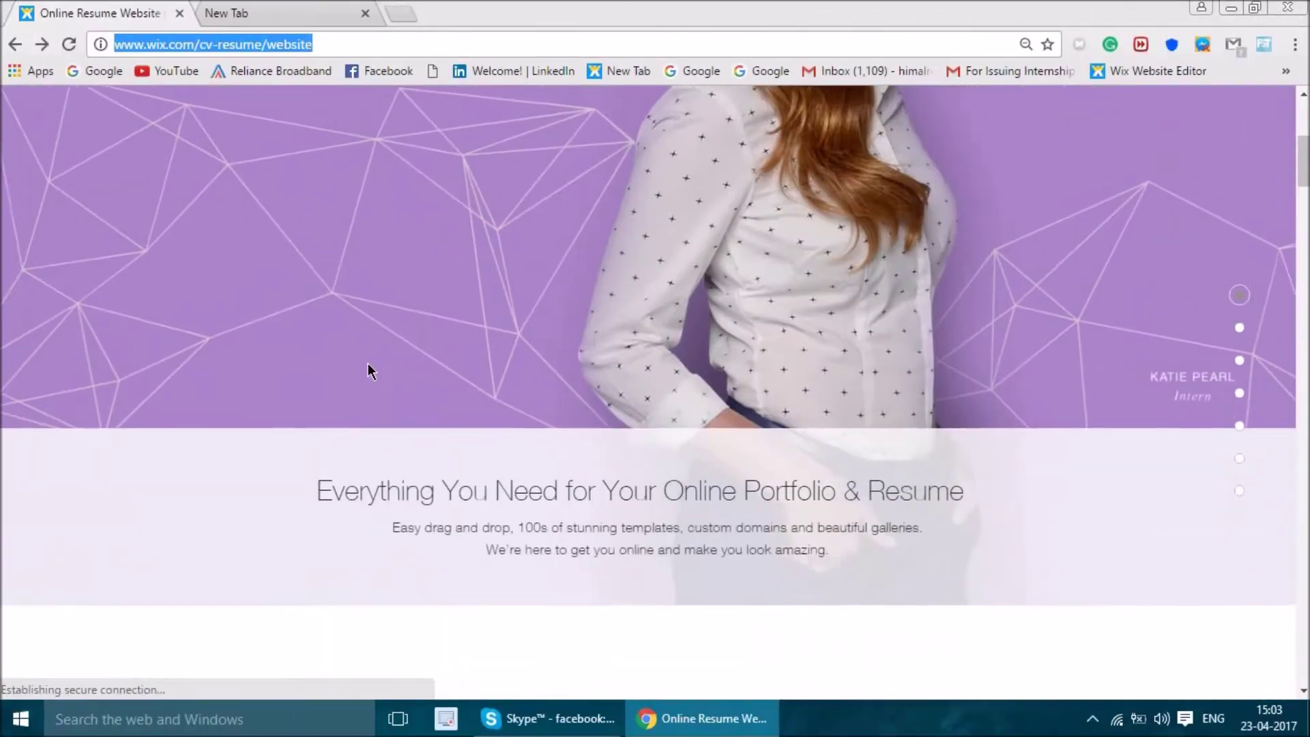
scroll(367, 363, down, 5)
scroll(435, 525, down, 12)
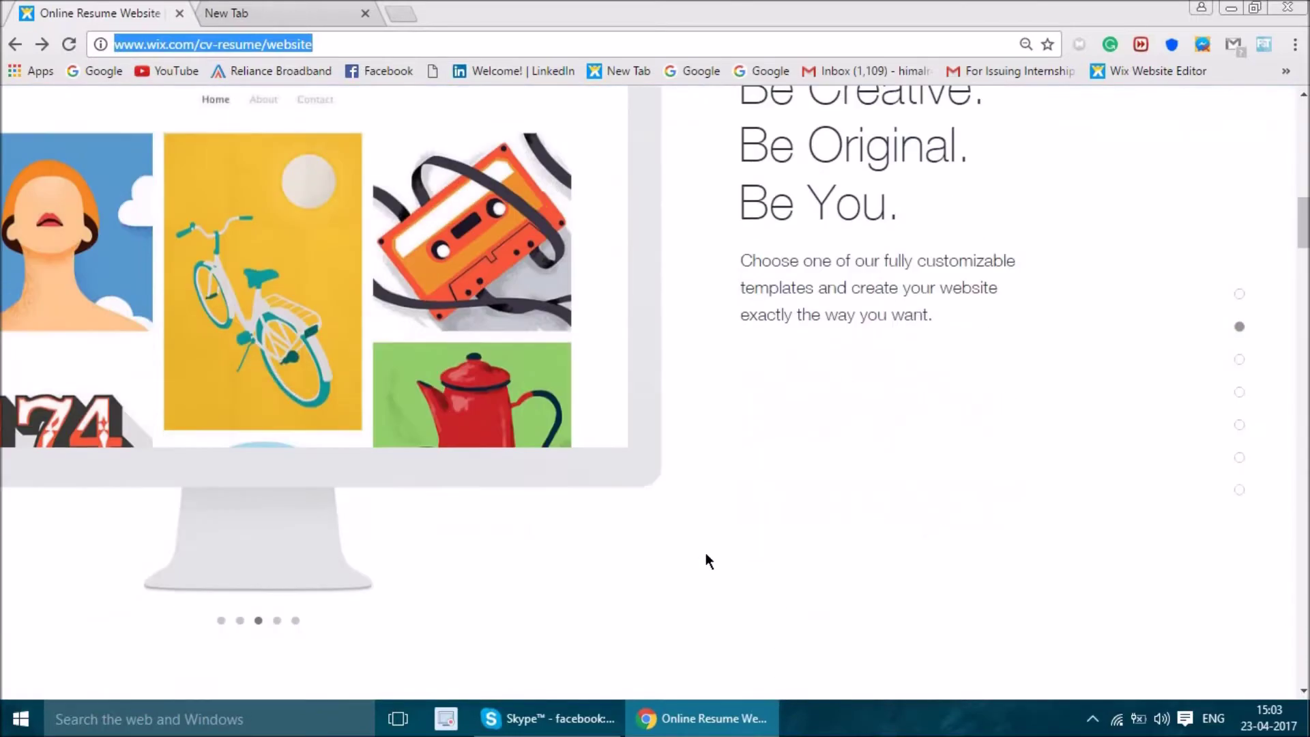
scroll(723, 390, down, 5)
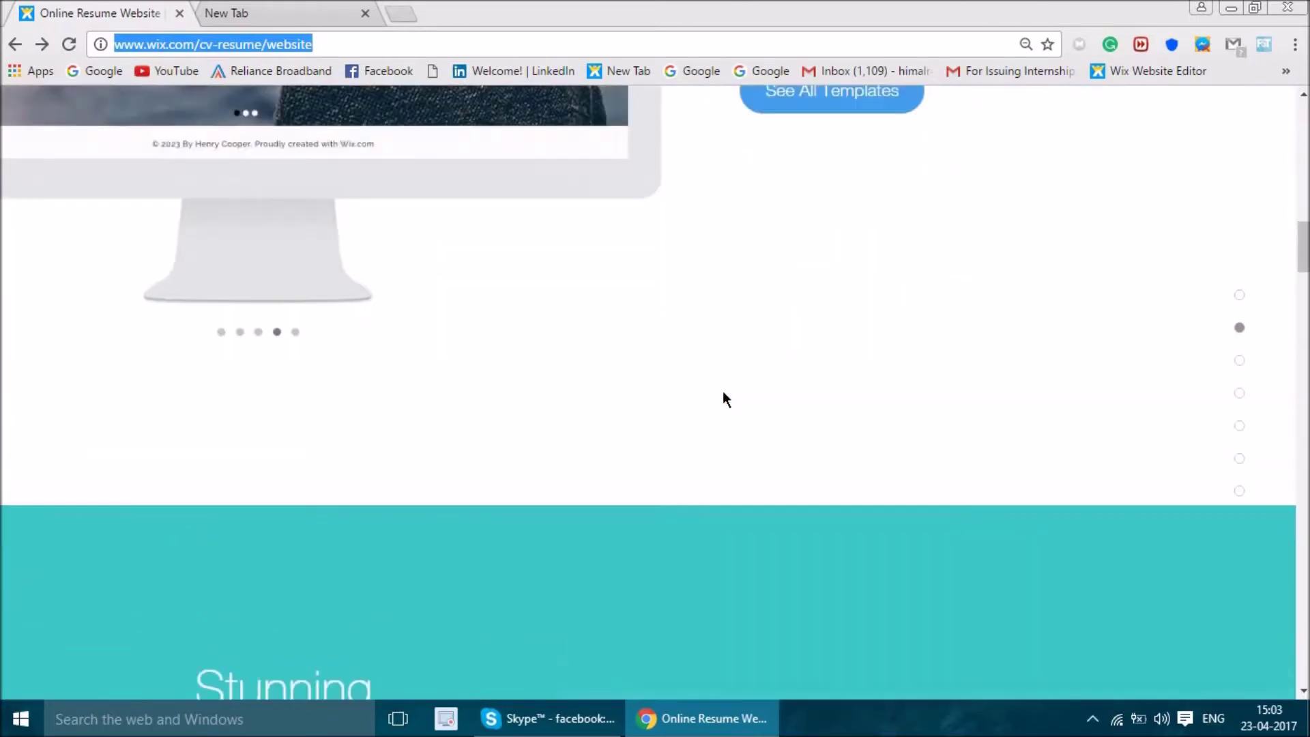
scroll(669, 464, down, 5)
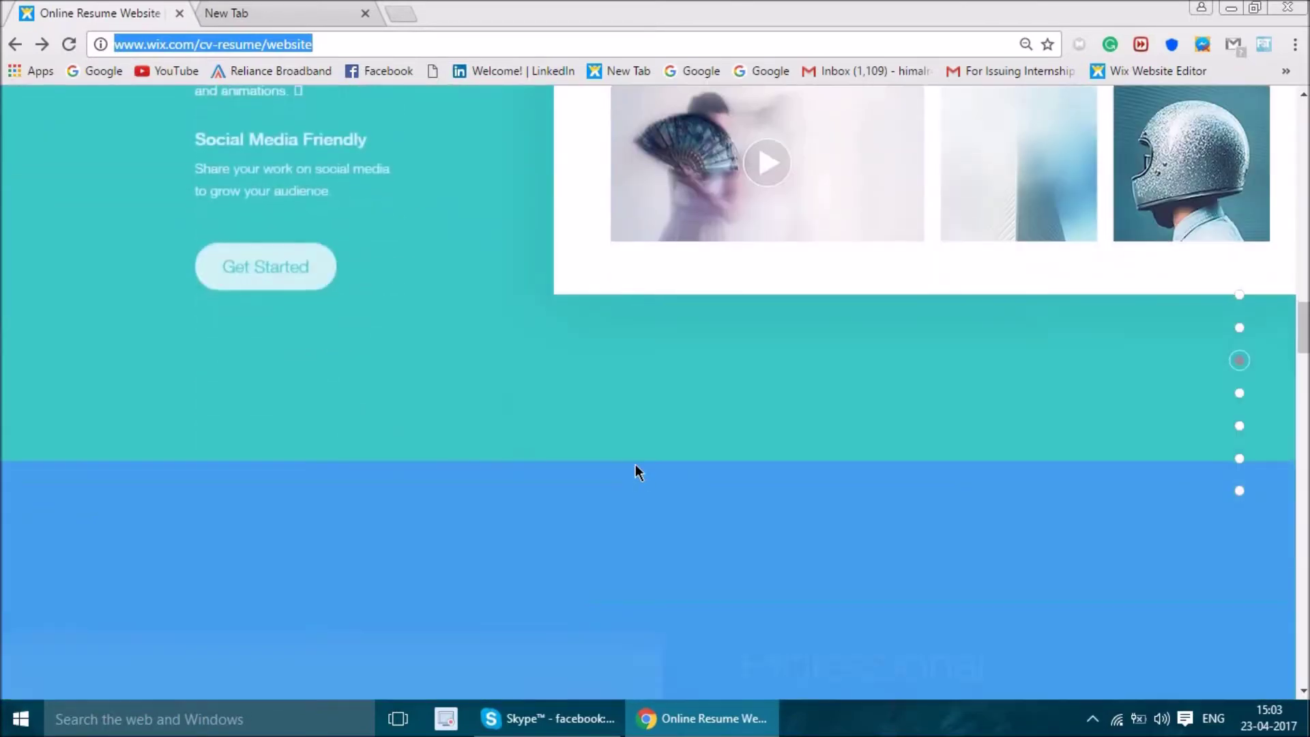
scroll(535, 420, down, 5)
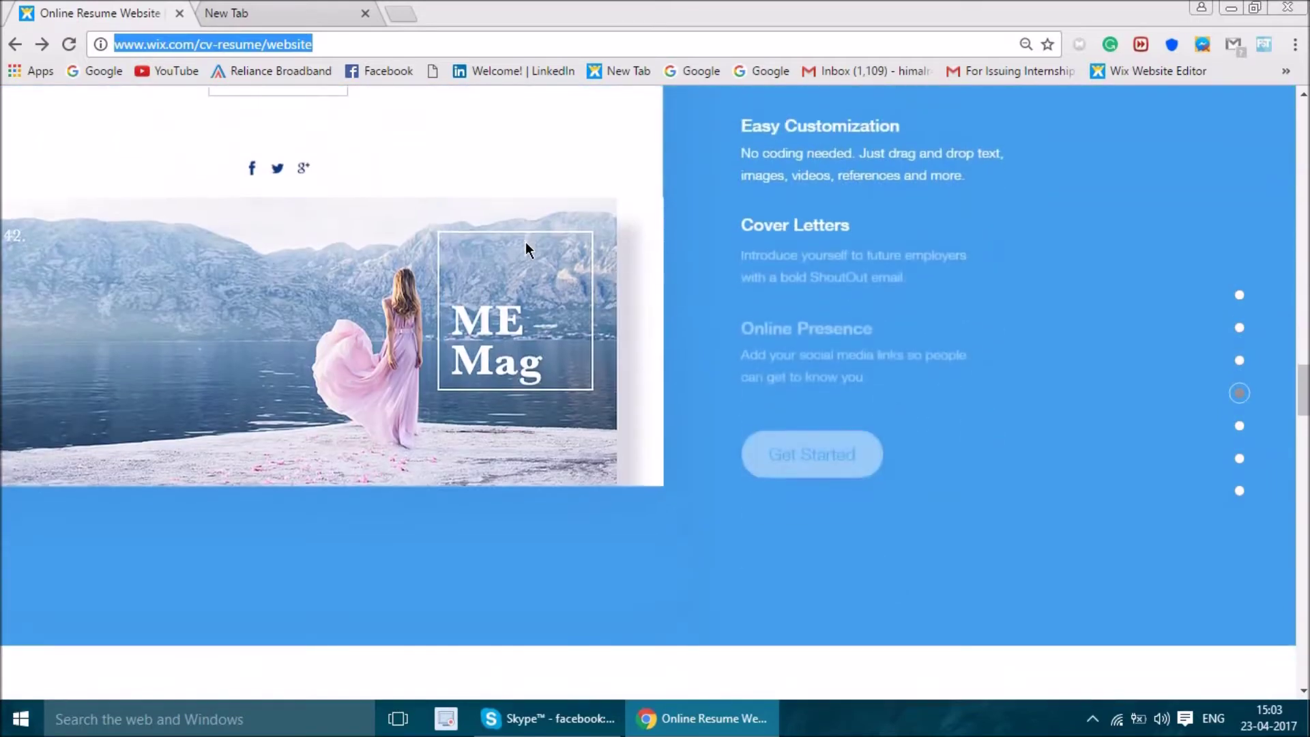
scroll(525, 241, up, 10)
click(778, 362)
scroll(779, 362, up, 10)
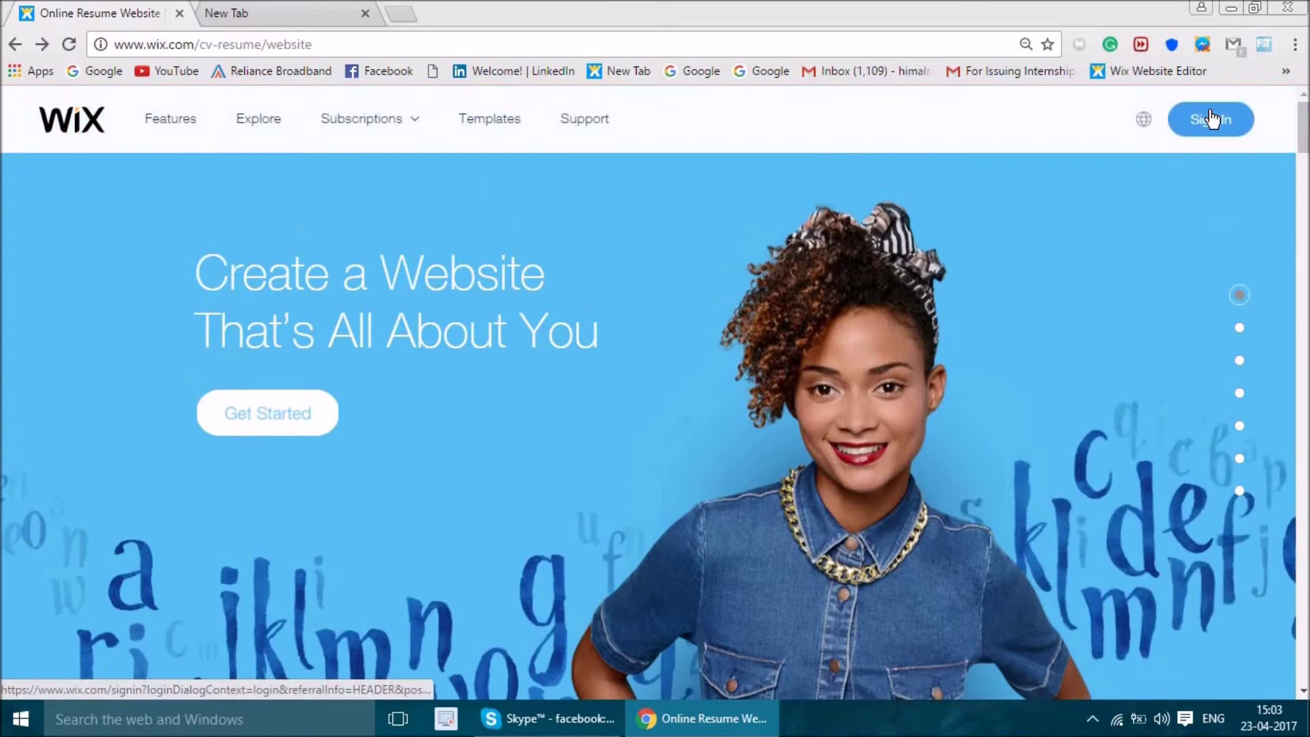
Go to the Wix Log In page and sign in with a Facebook account.
click(1210, 120)
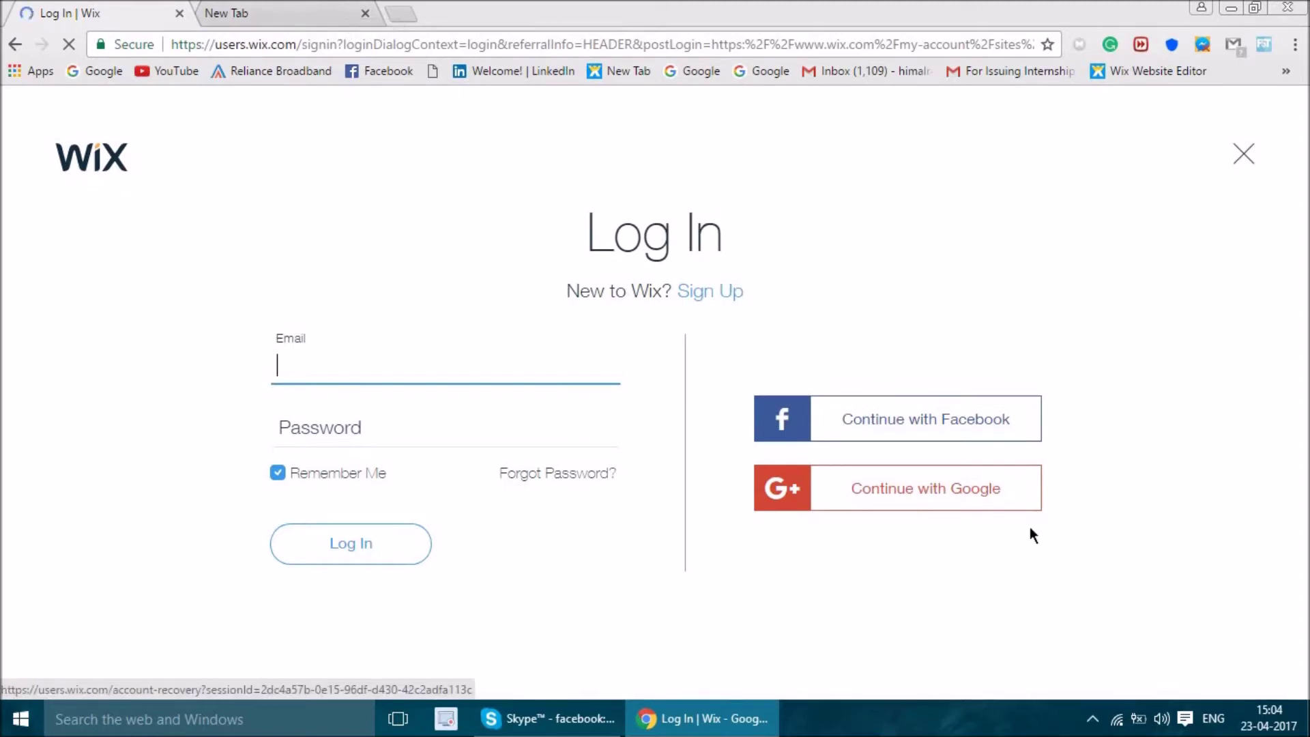
click(944, 421)
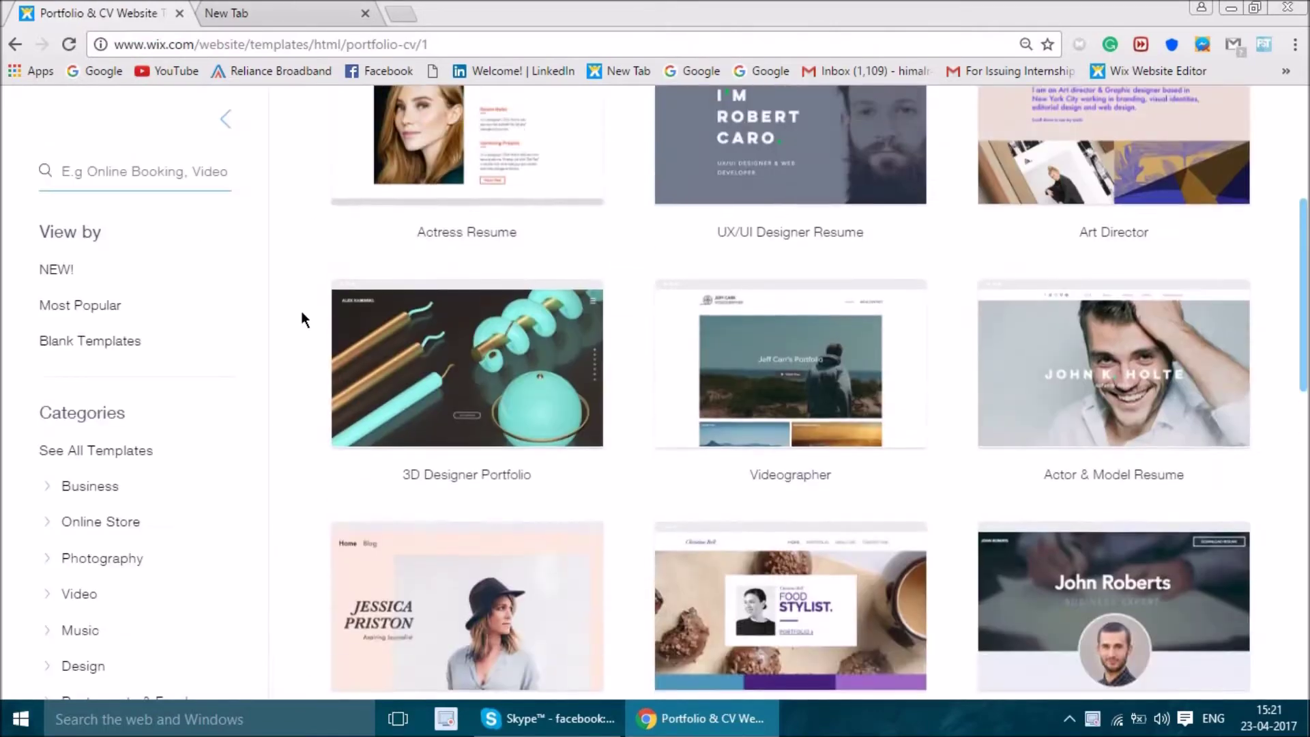
Browse the Portfolio & CV templates and move to page 2 of the gallery.
scroll(330, 259, up, 4)
scroll(418, 174, down, 1)
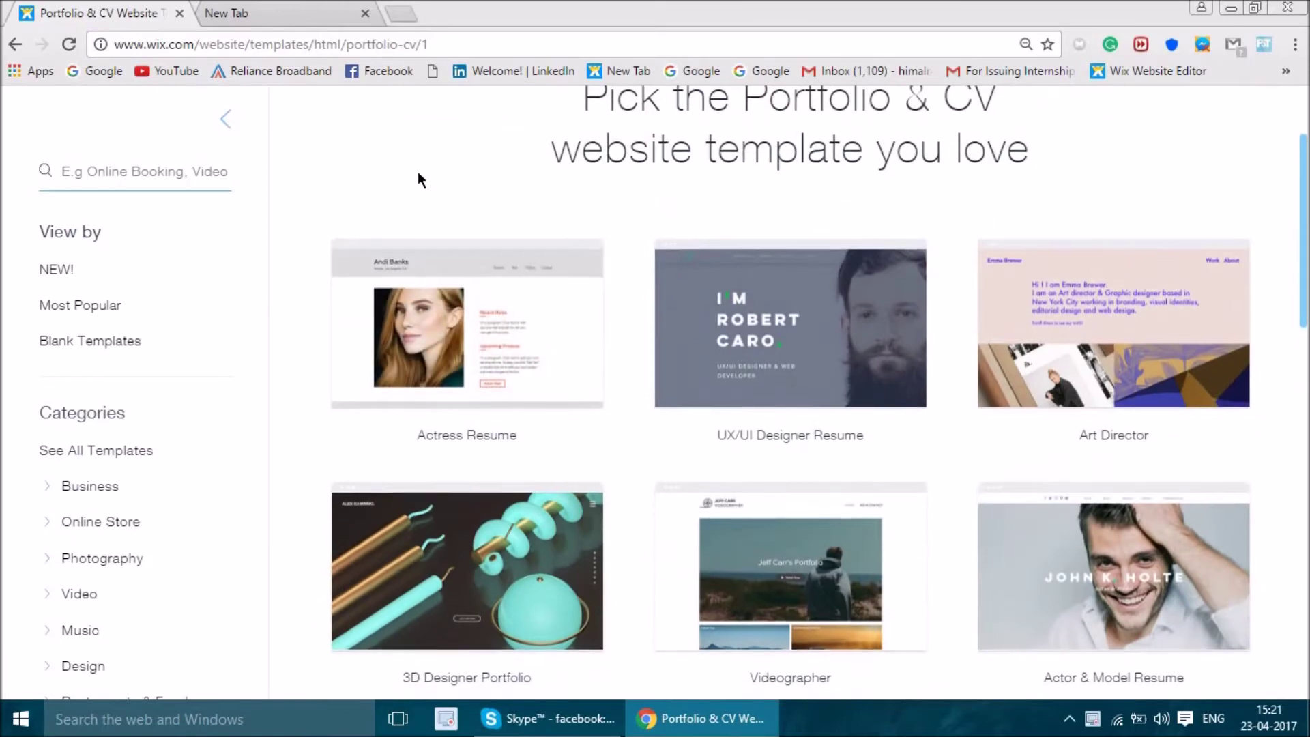
scroll(322, 244, down, 2)
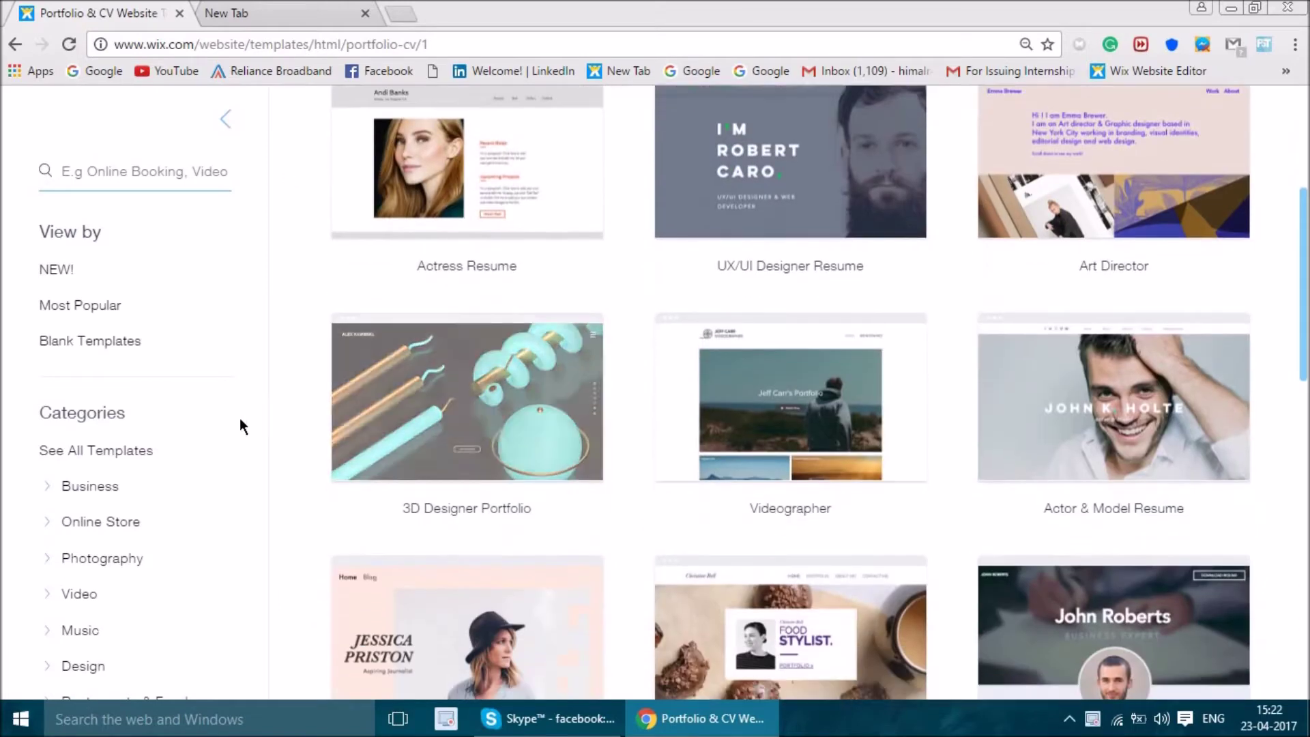
scroll(240, 417, down, 4)
scroll(345, 530, down, 2)
scroll(346, 531, down, 2)
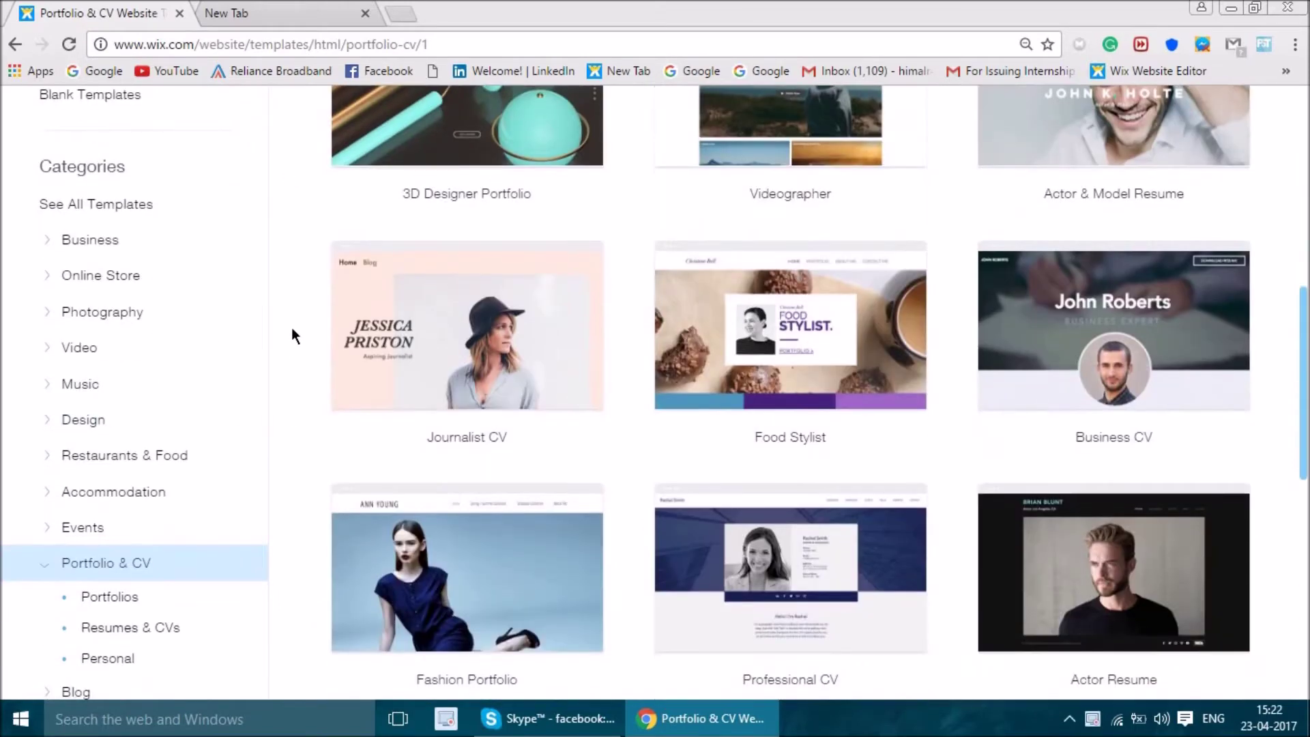
scroll(292, 326, down, 3)
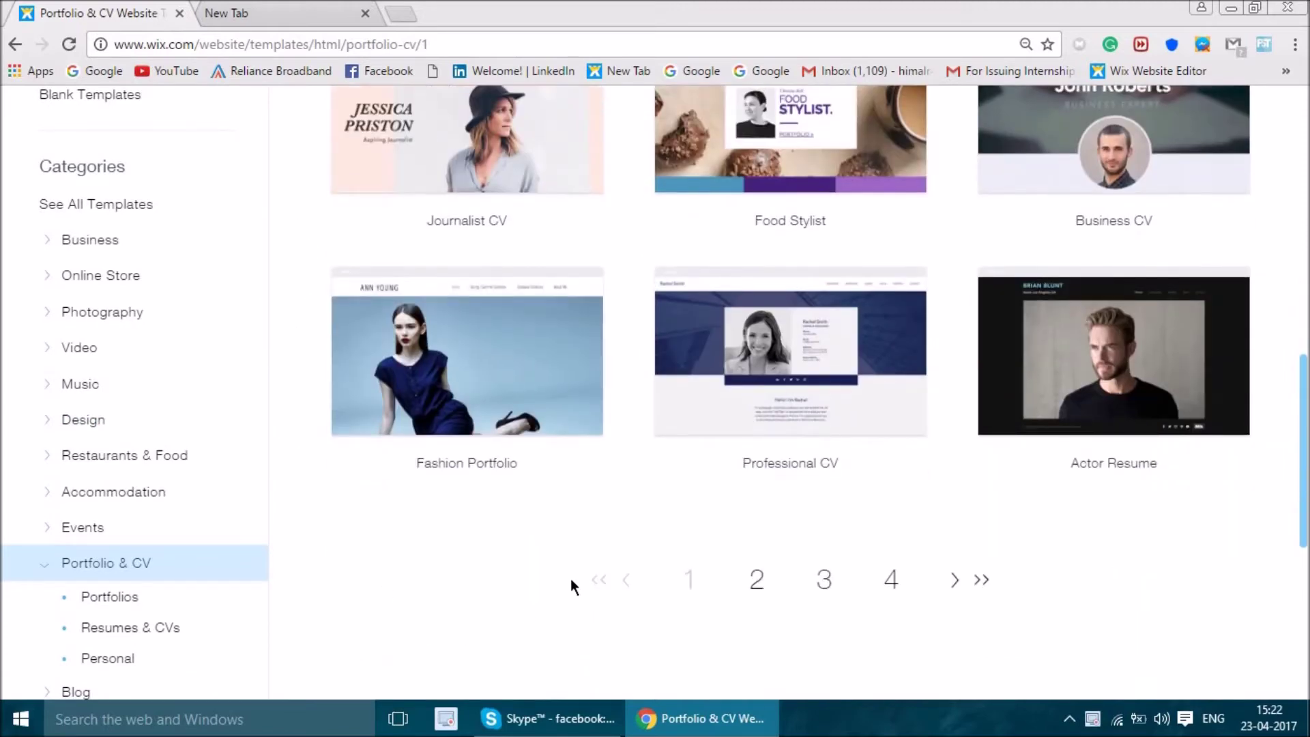
scroll(762, 511, down, 1)
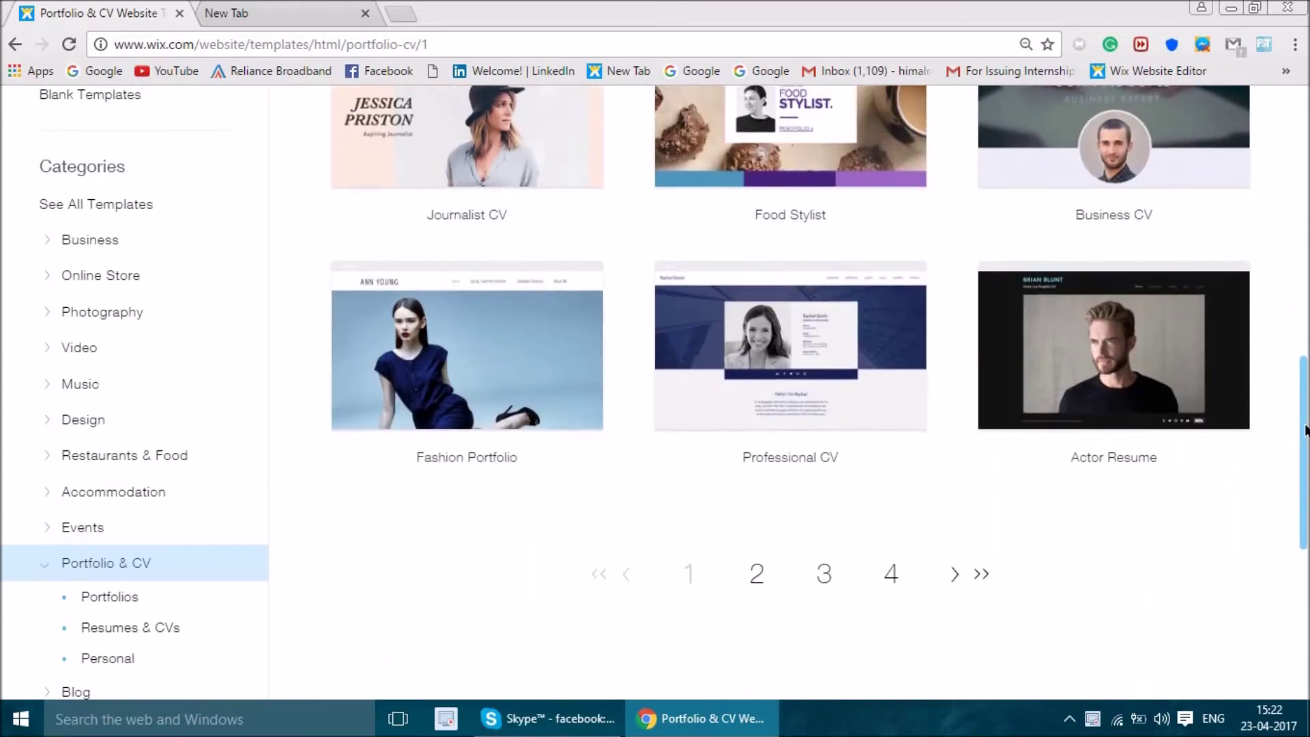
drag(1303, 429, 1303, 244)
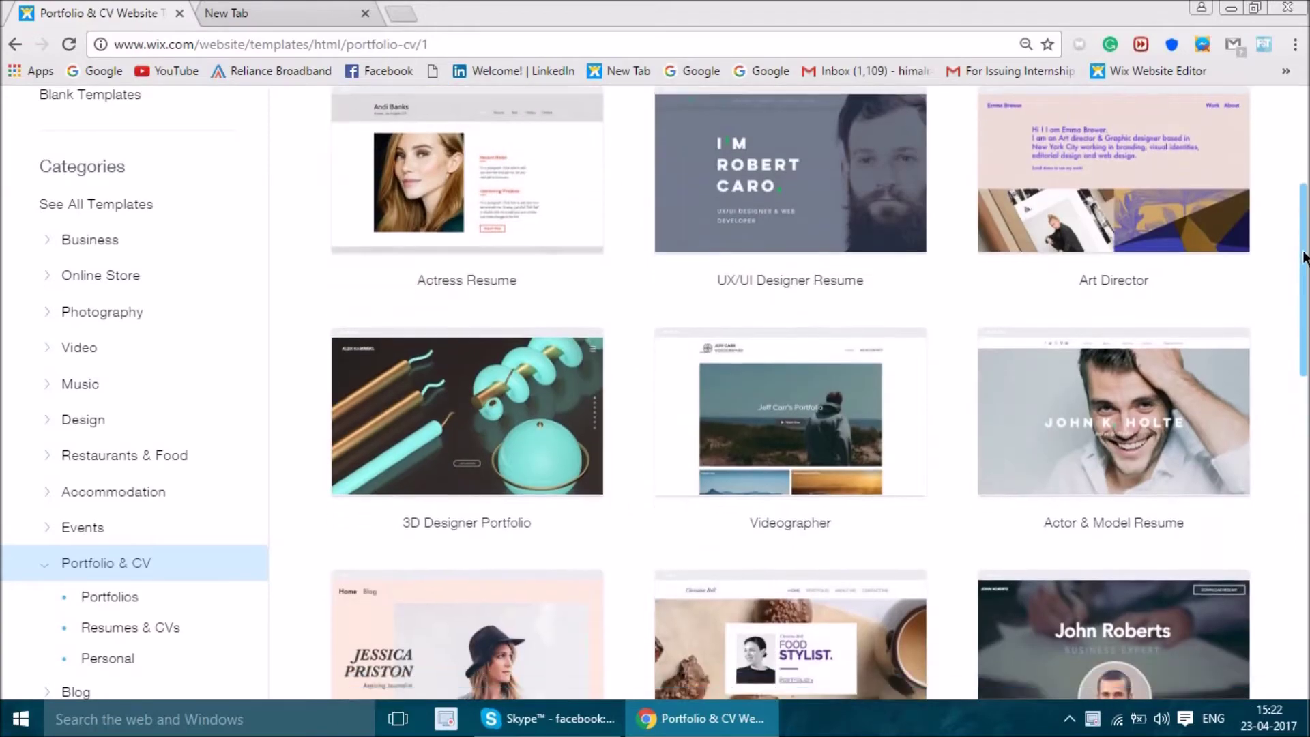
scroll(840, 365, down, 1)
scroll(817, 384, down, 4)
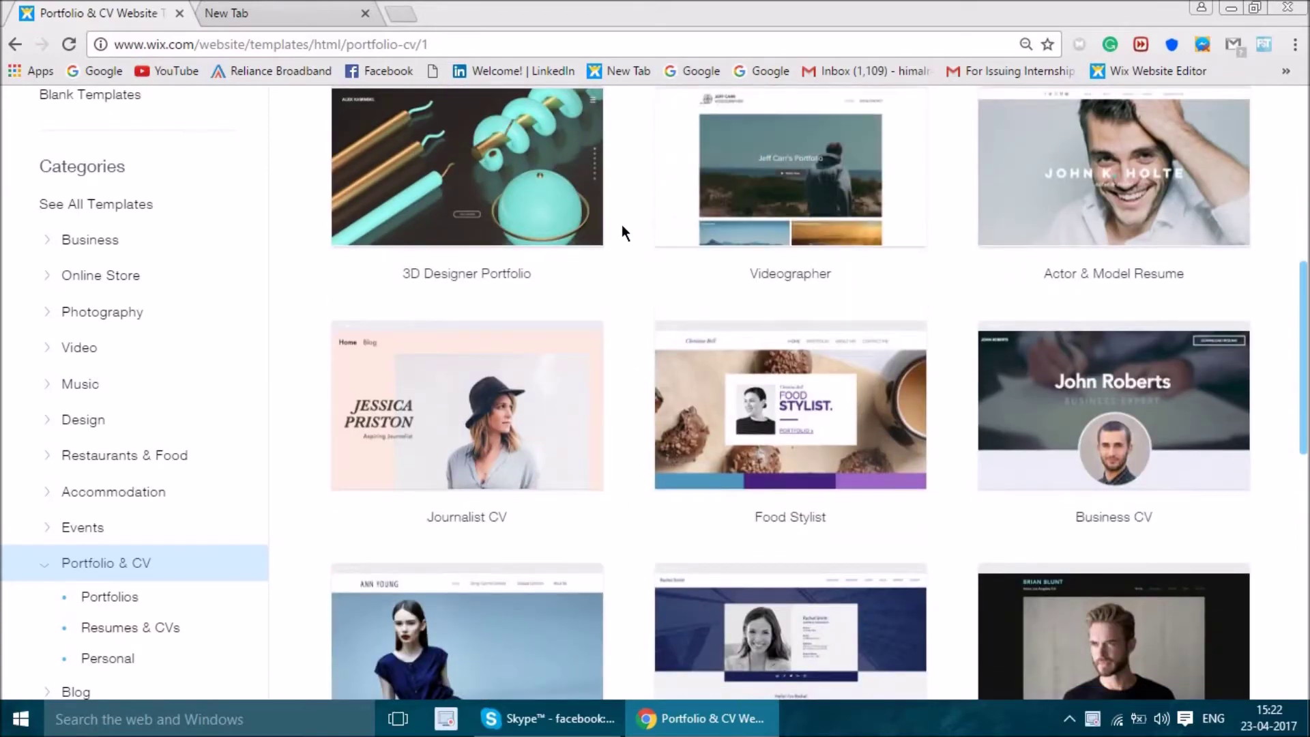
scroll(600, 211, up, 4)
scroll(588, 207, down, 2)
scroll(580, 204, up, 5)
mouse_move(1172, 108)
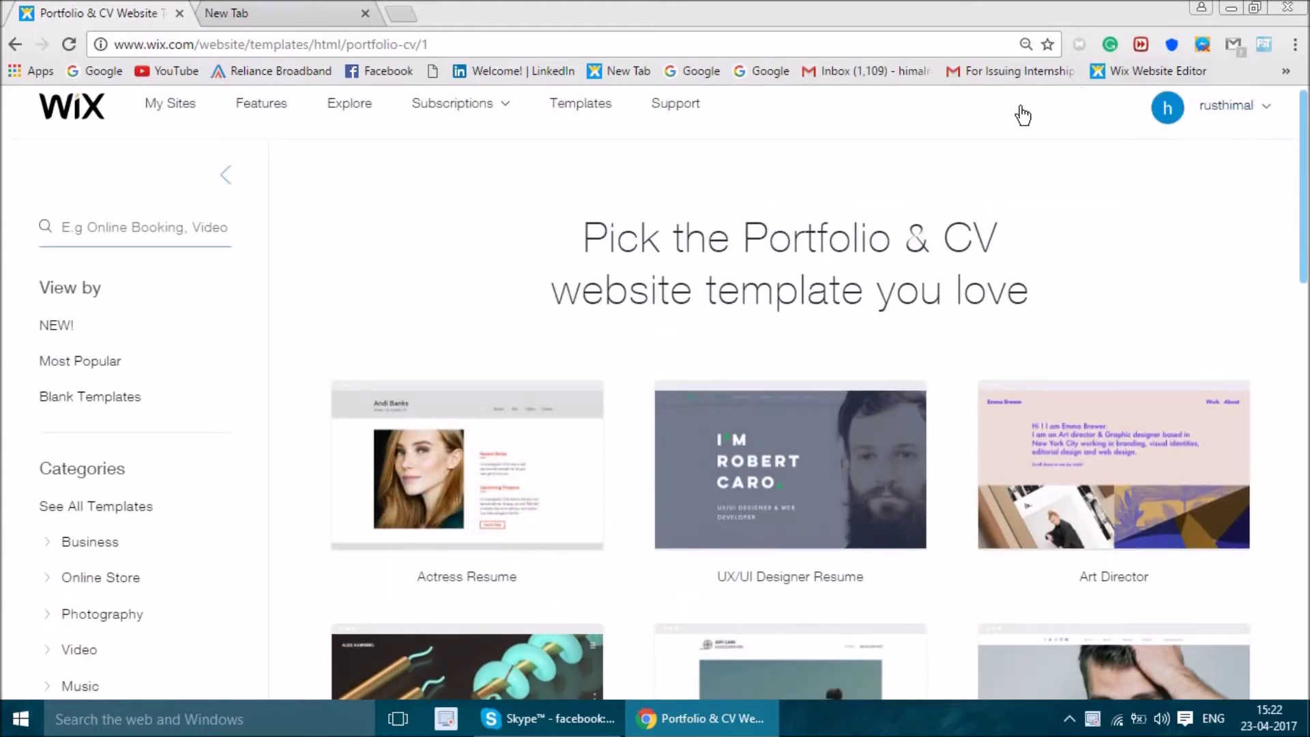
scroll(468, 239, down, 1)
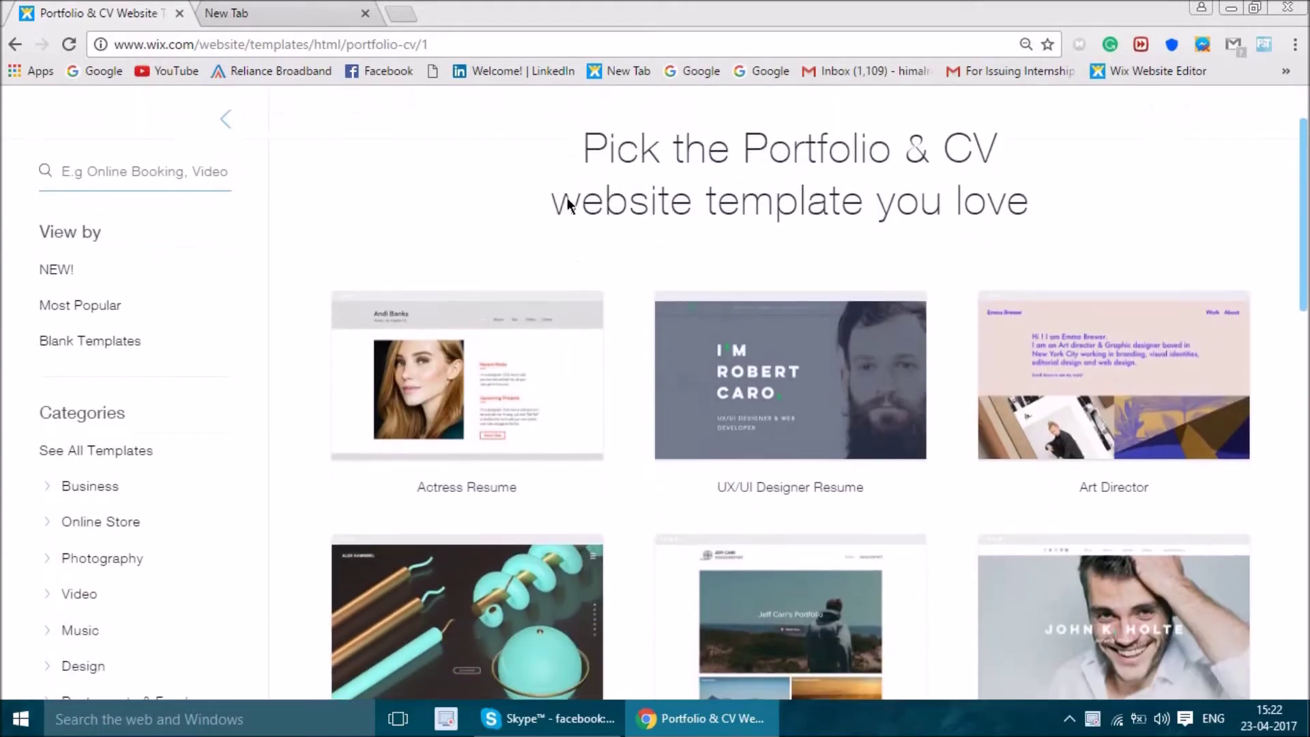
scroll(687, 357, down, 4)
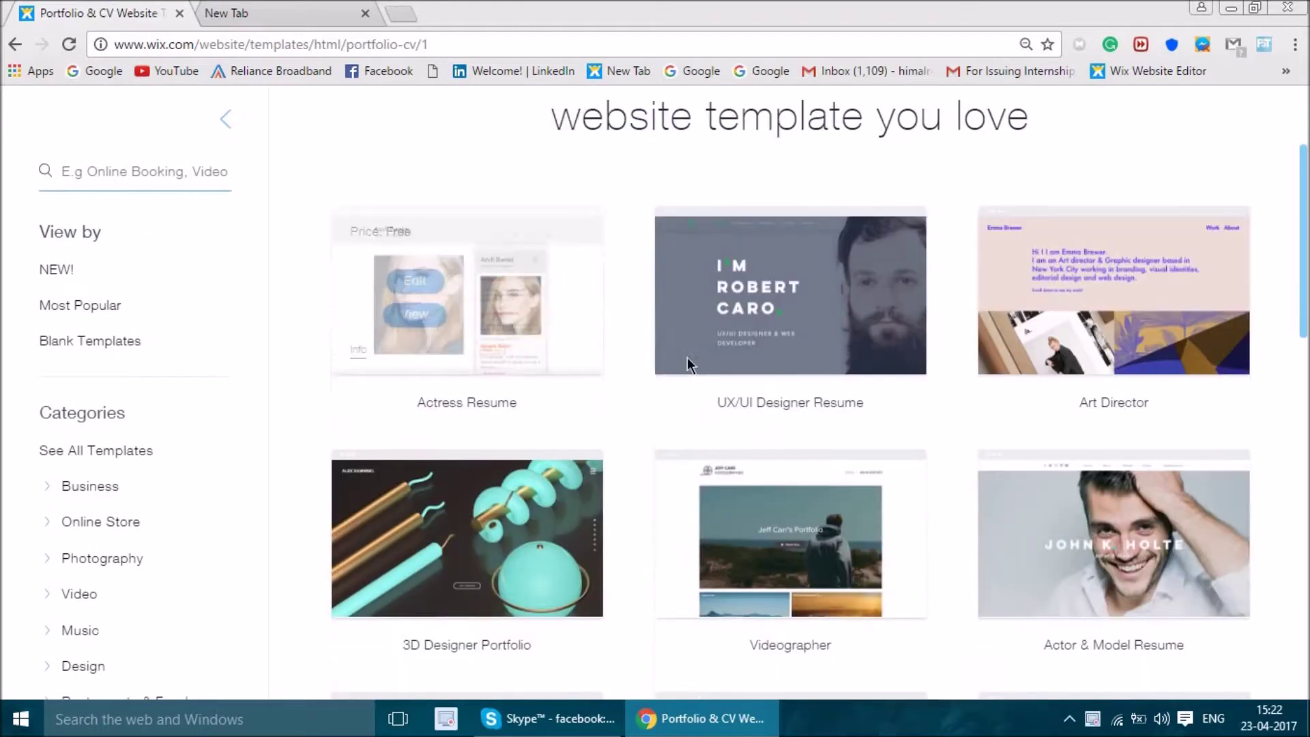
scroll(608, 467, down, 1)
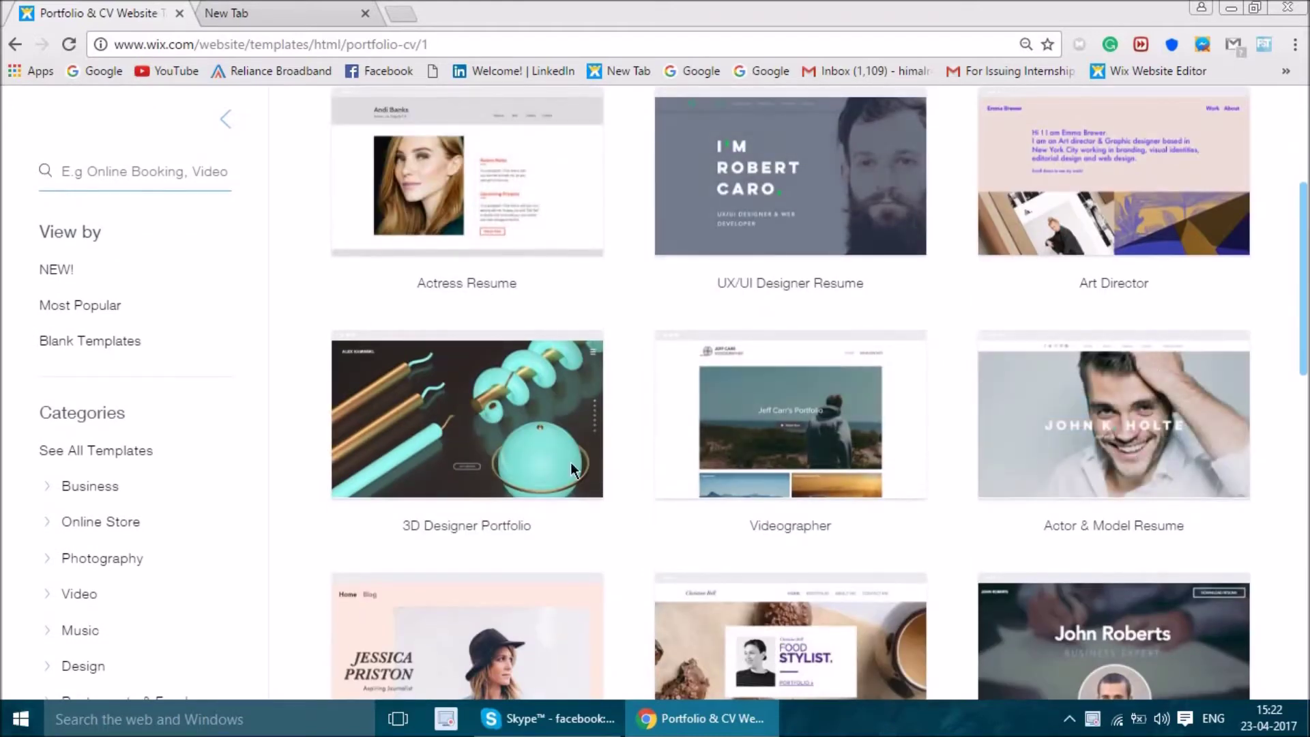
scroll(563, 532, down, 1)
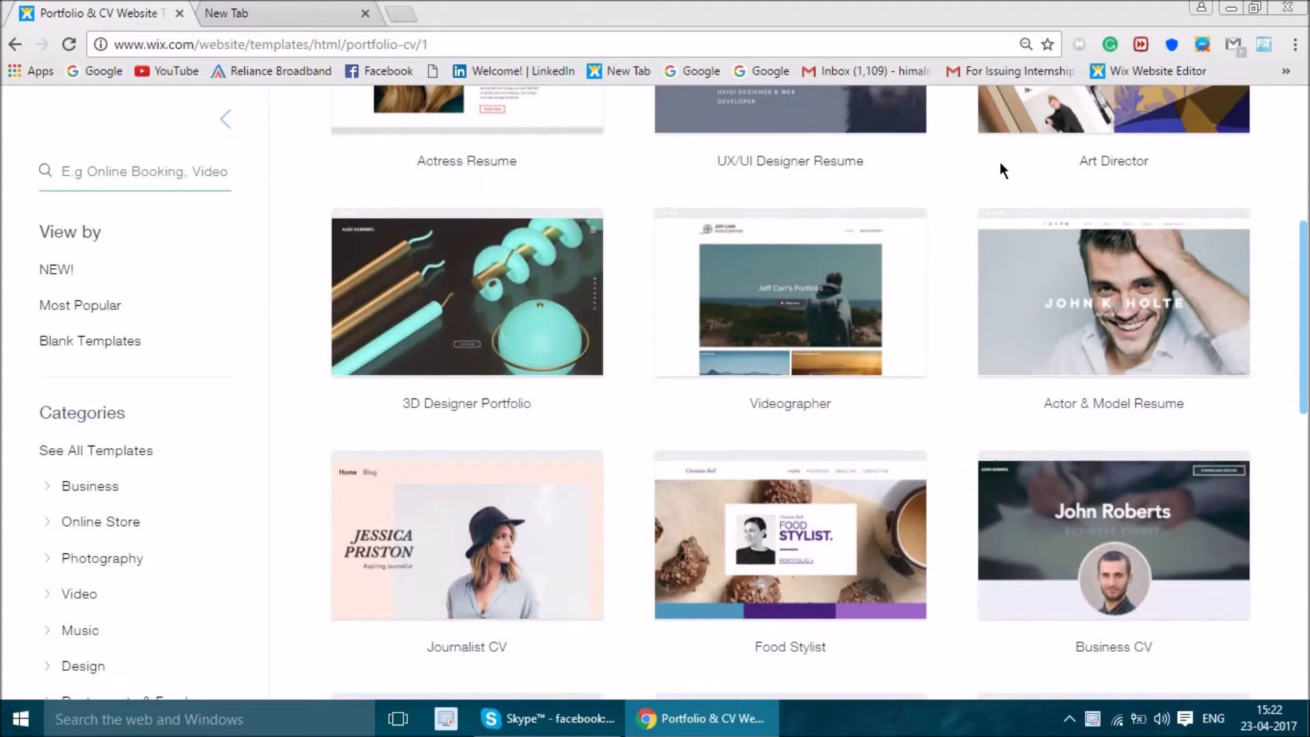
scroll(605, 392, down, 8)
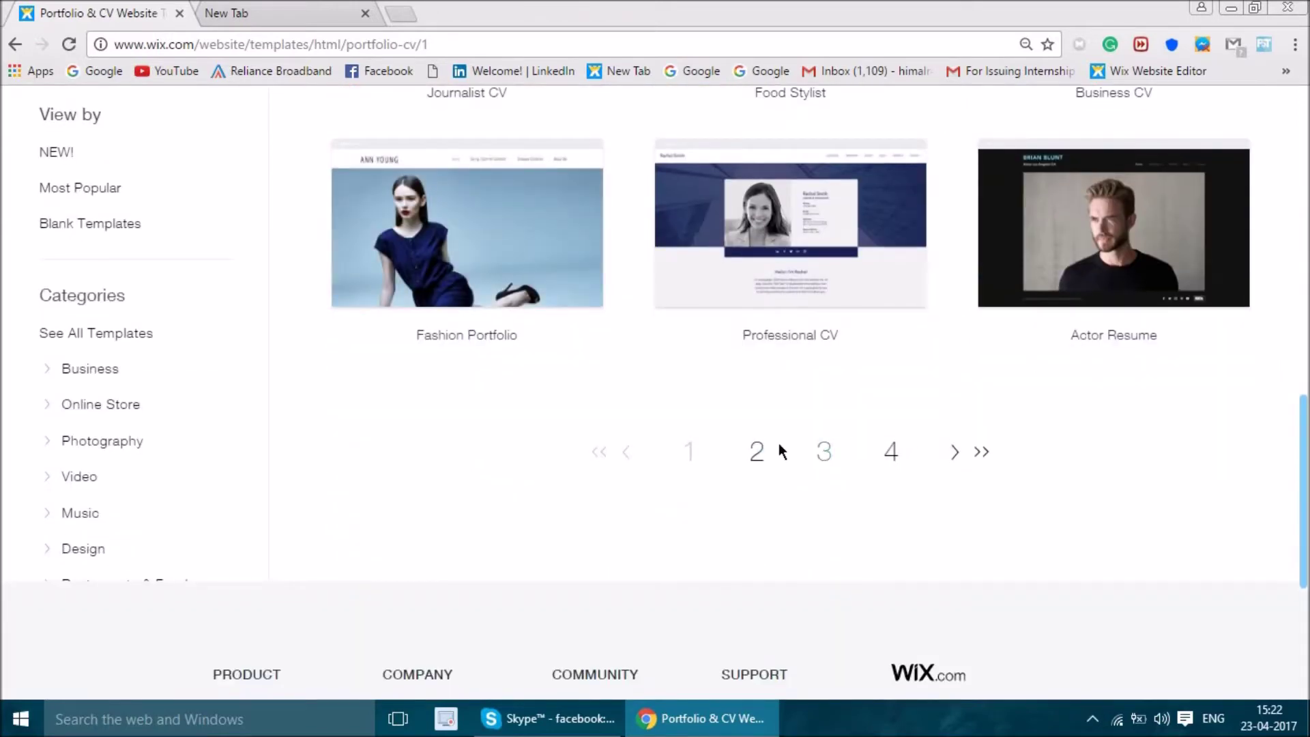
scroll(682, 300, up, 9)
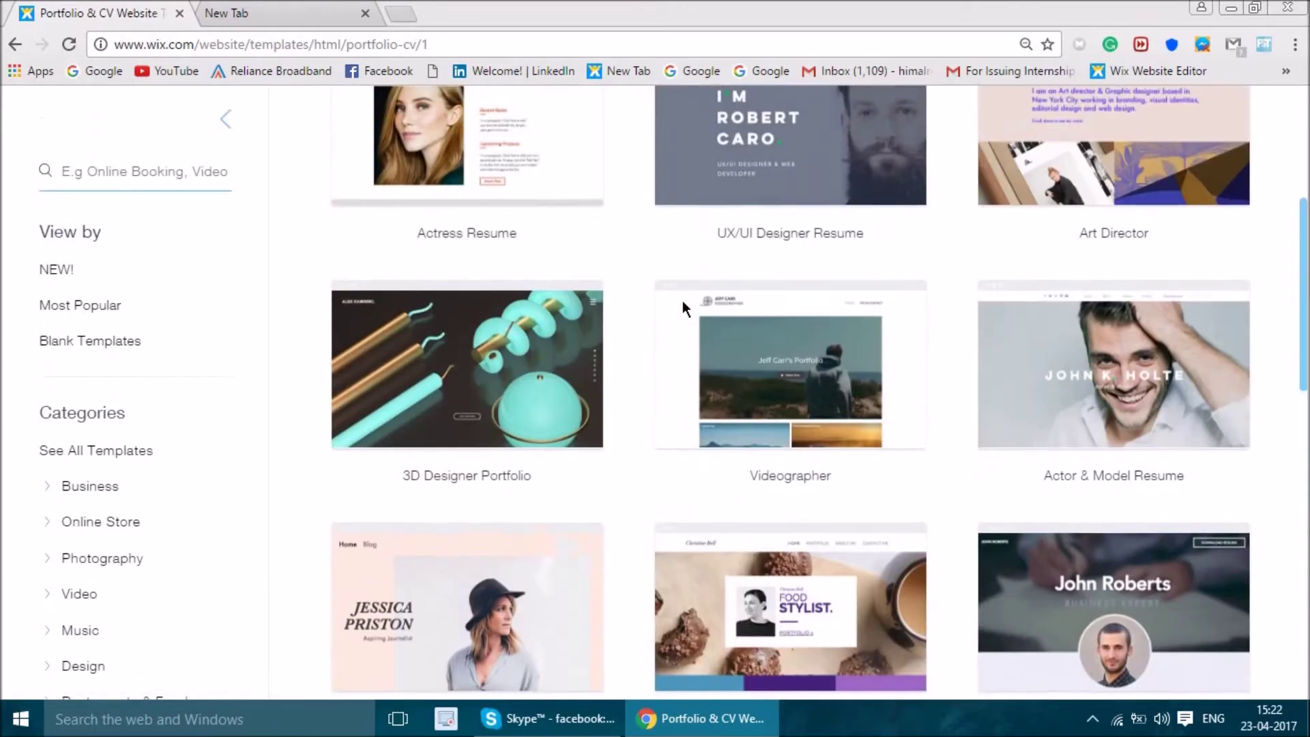
scroll(680, 297, down, 9)
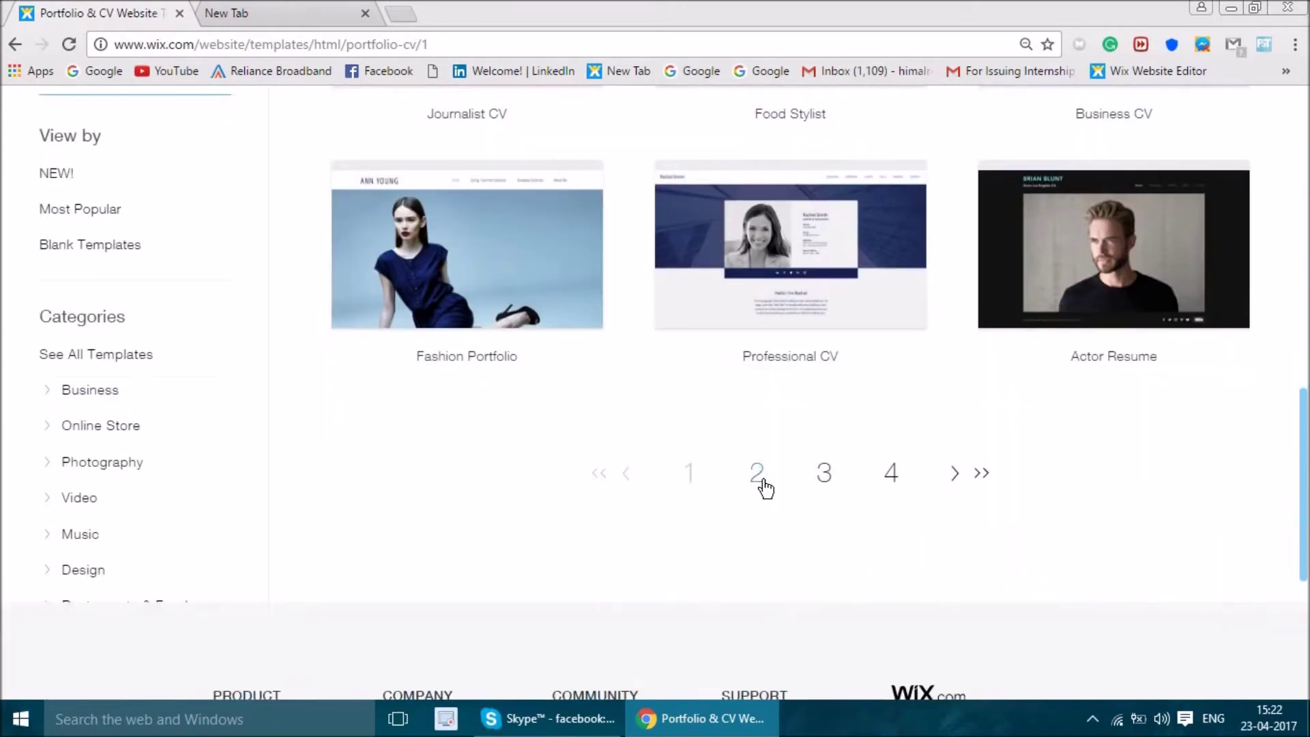
click(763, 481)
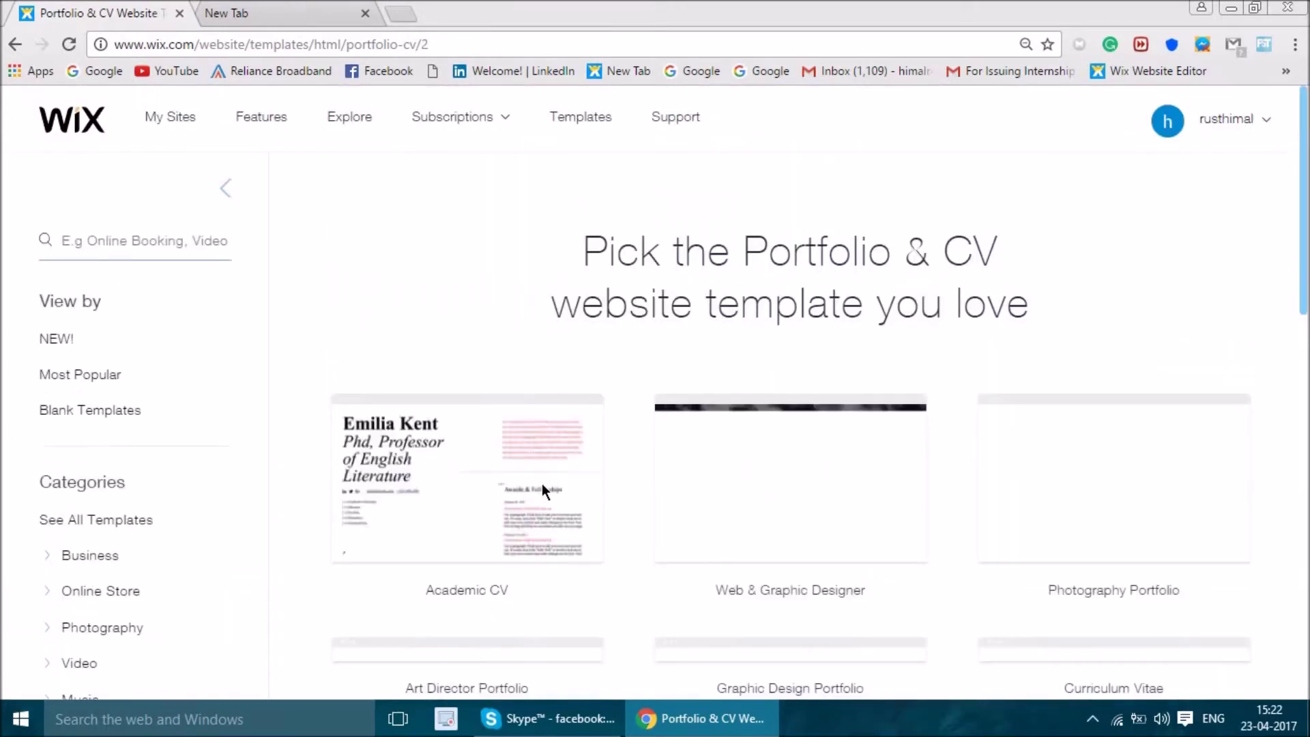
Look over page 2 of the templates, then return to page 1.
scroll(566, 488, down, 3)
scroll(628, 385, down, 1)
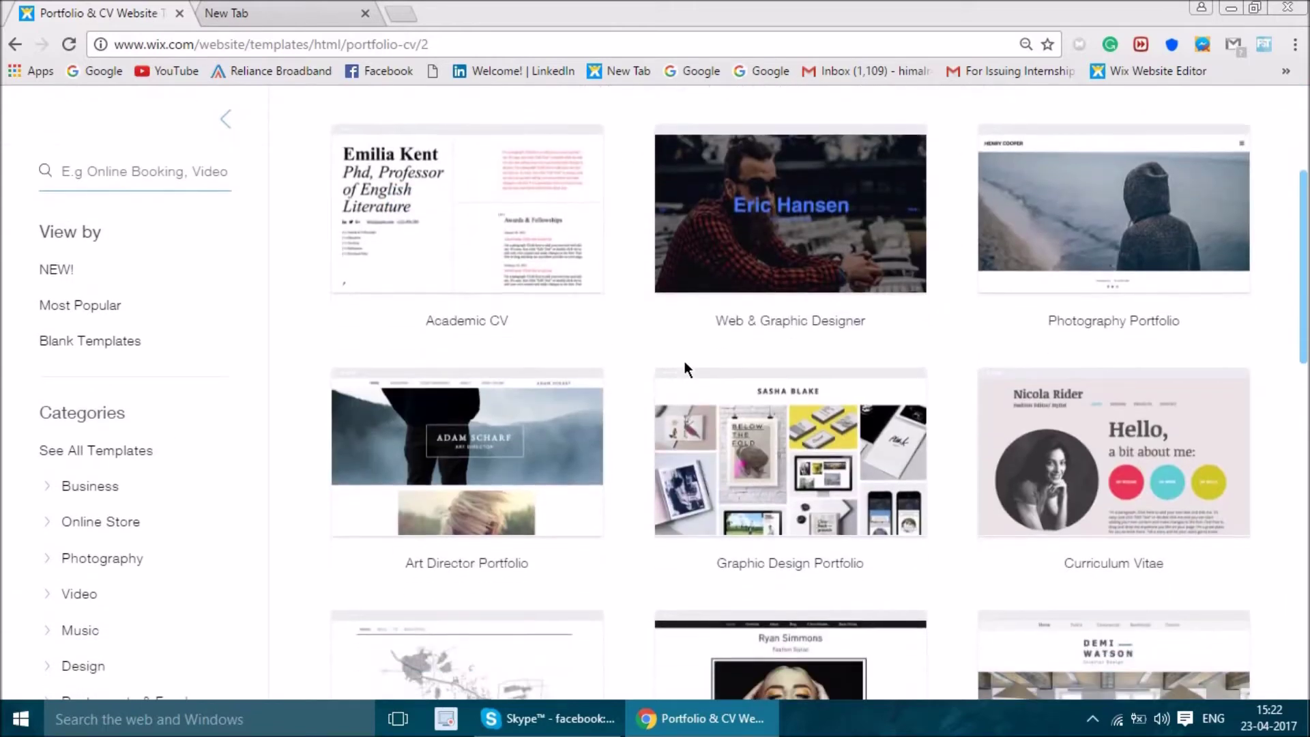
scroll(669, 371, down, 5)
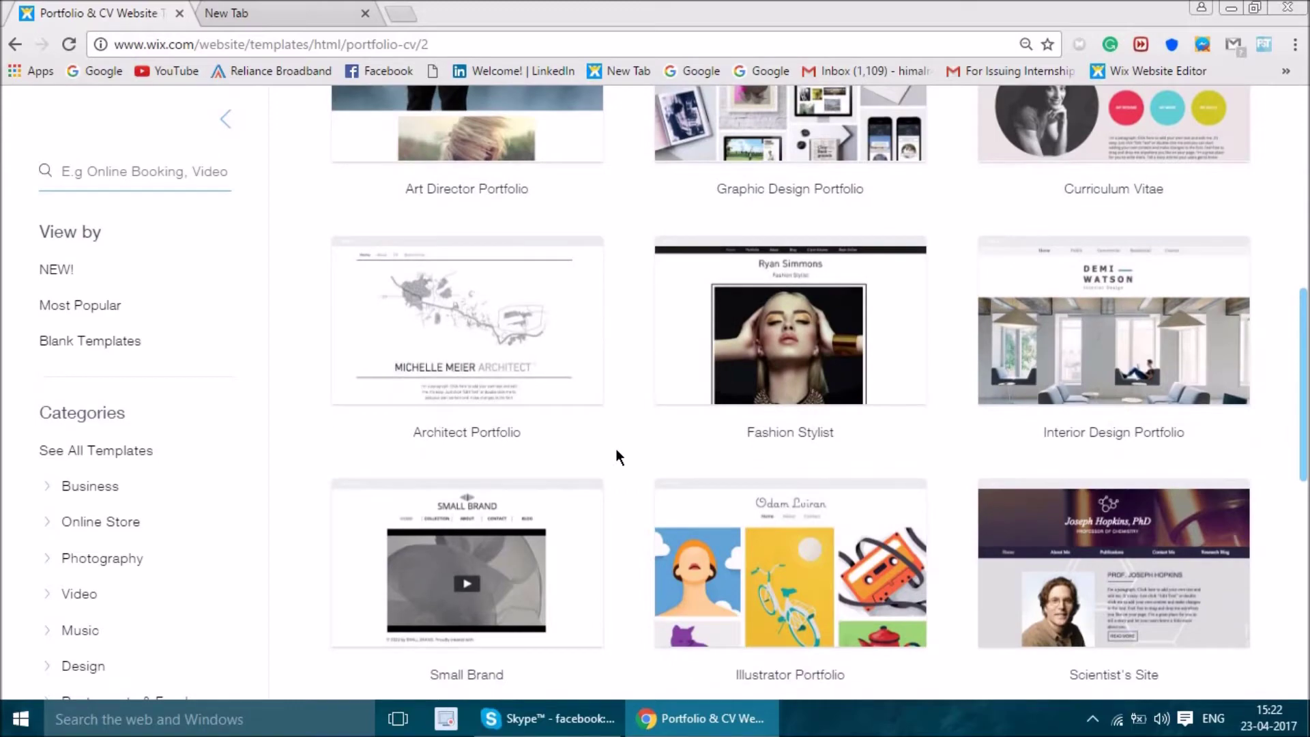
scroll(615, 448, down, 5)
scroll(678, 434, down, 2)
scroll(715, 391, up, 5)
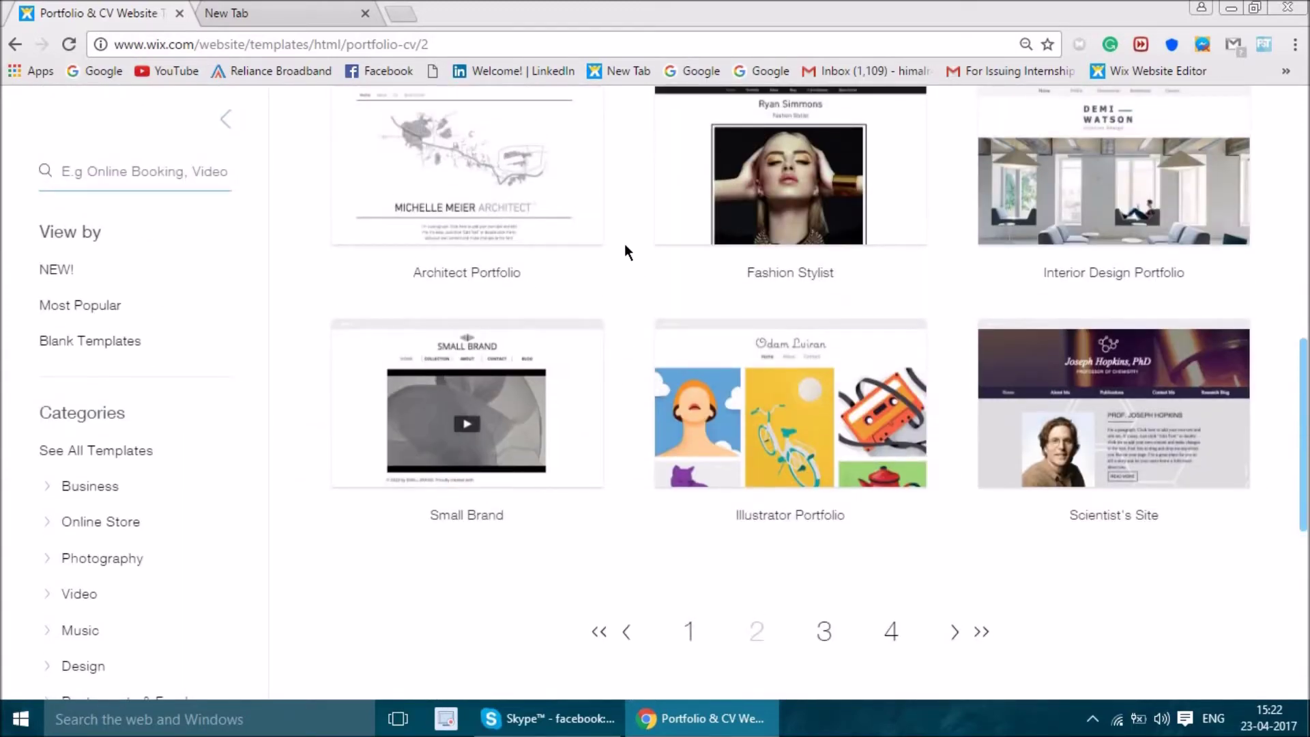
scroll(625, 243, up, 9)
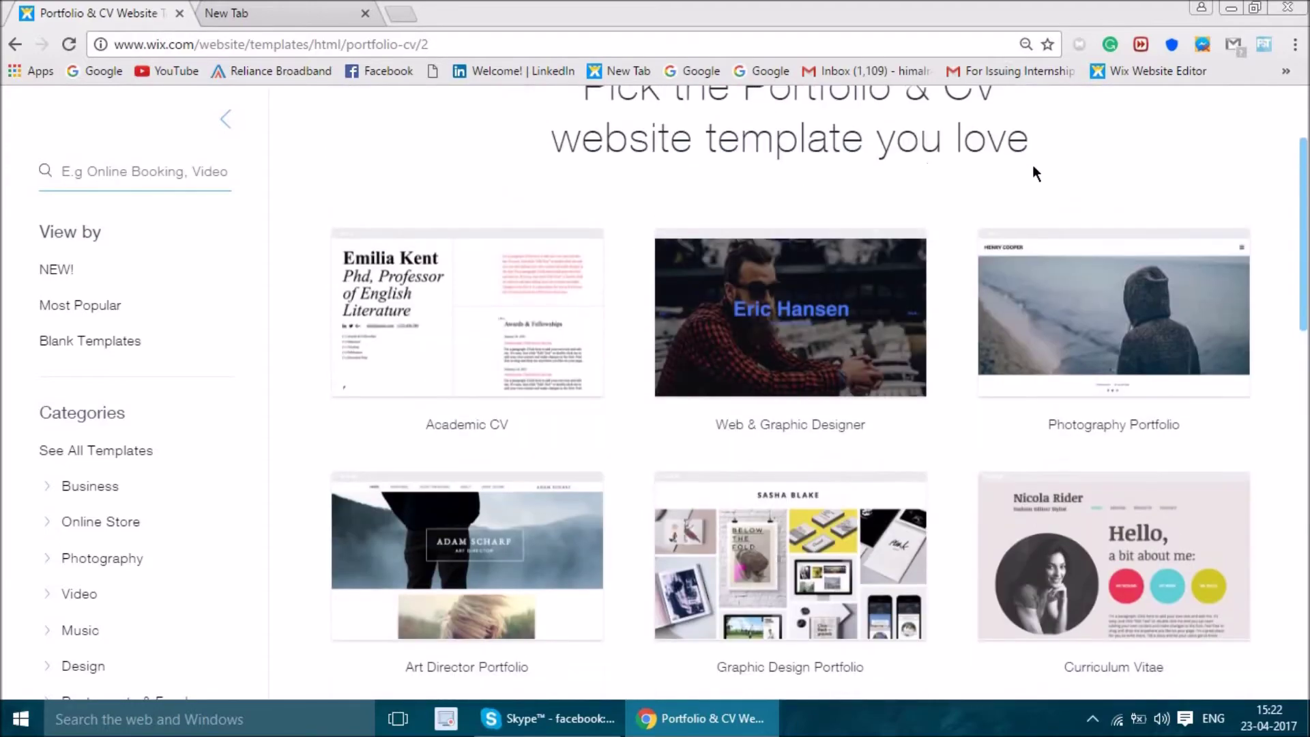
scroll(1105, 211, up, 2)
scroll(751, 409, down, 4)
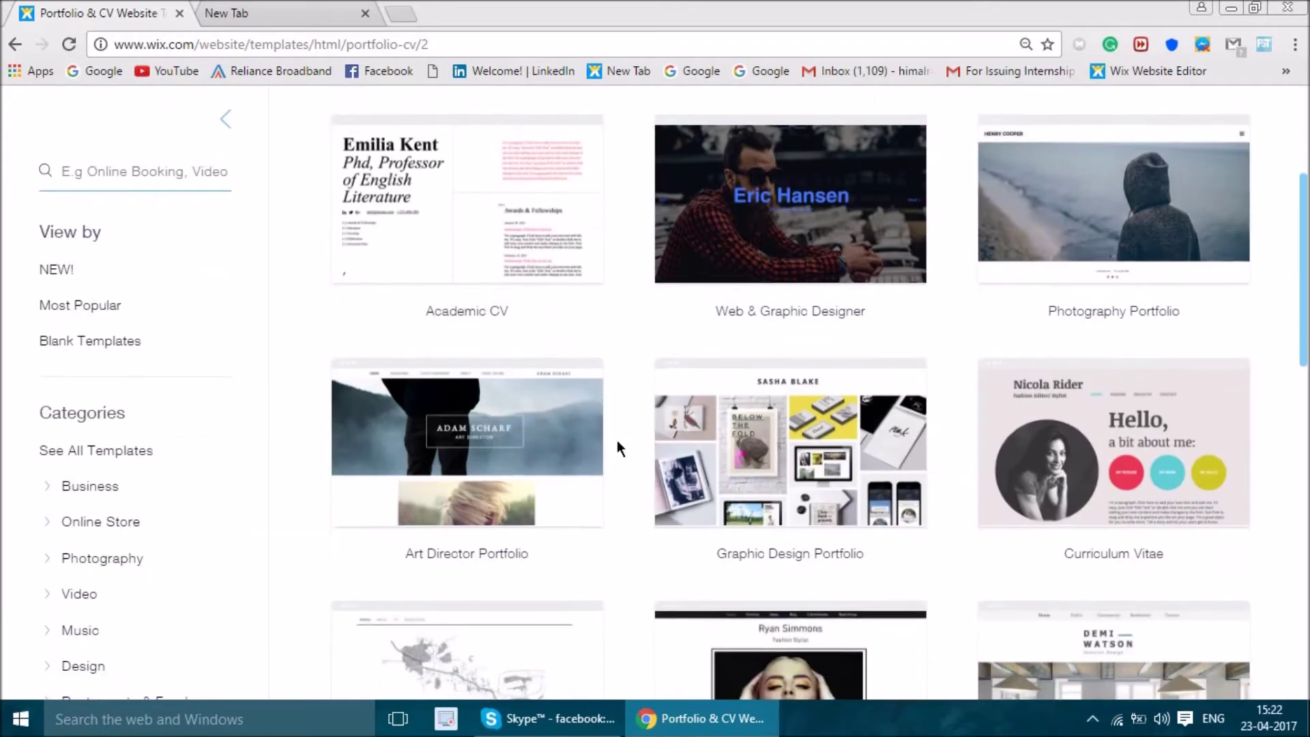
scroll(616, 448, down, 4)
scroll(689, 595, down, 3)
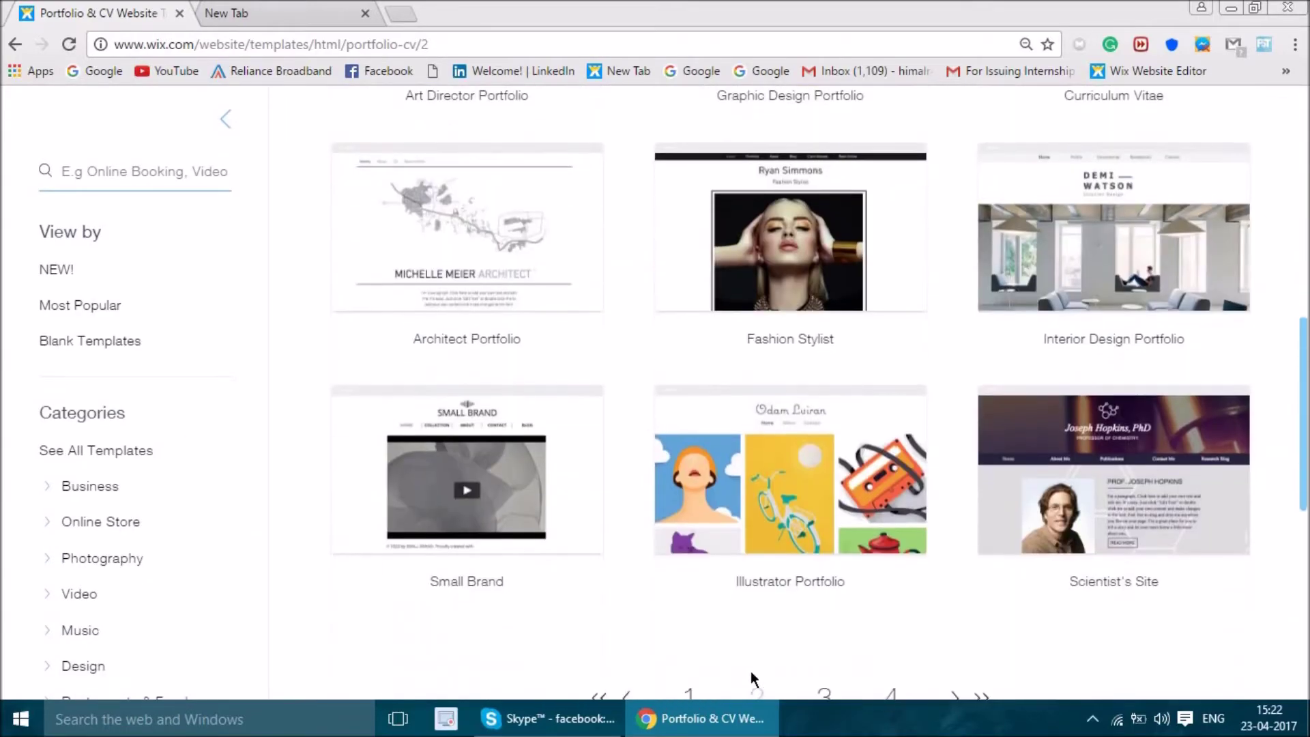
scroll(750, 635, down, 1)
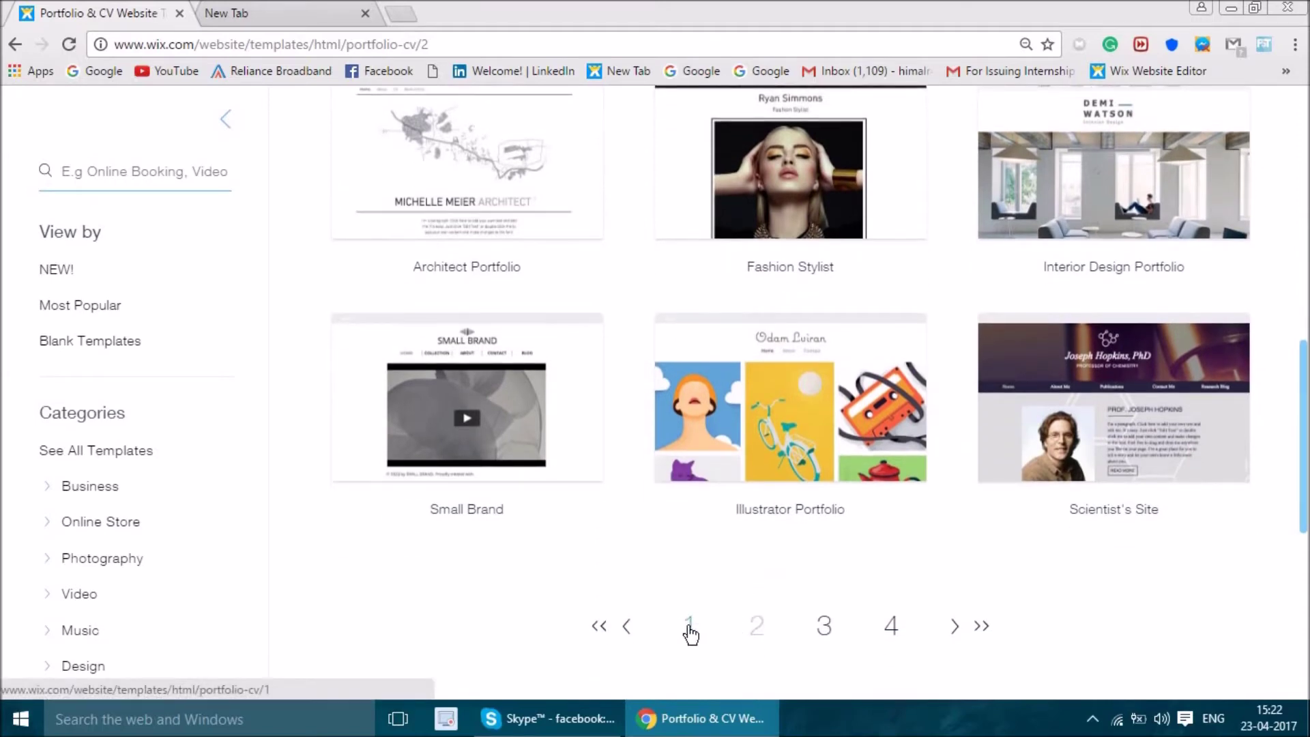
click(690, 629)
Open the Actress Resume template in a new Wix Website Editor tab.
scroll(470, 327, down, 1)
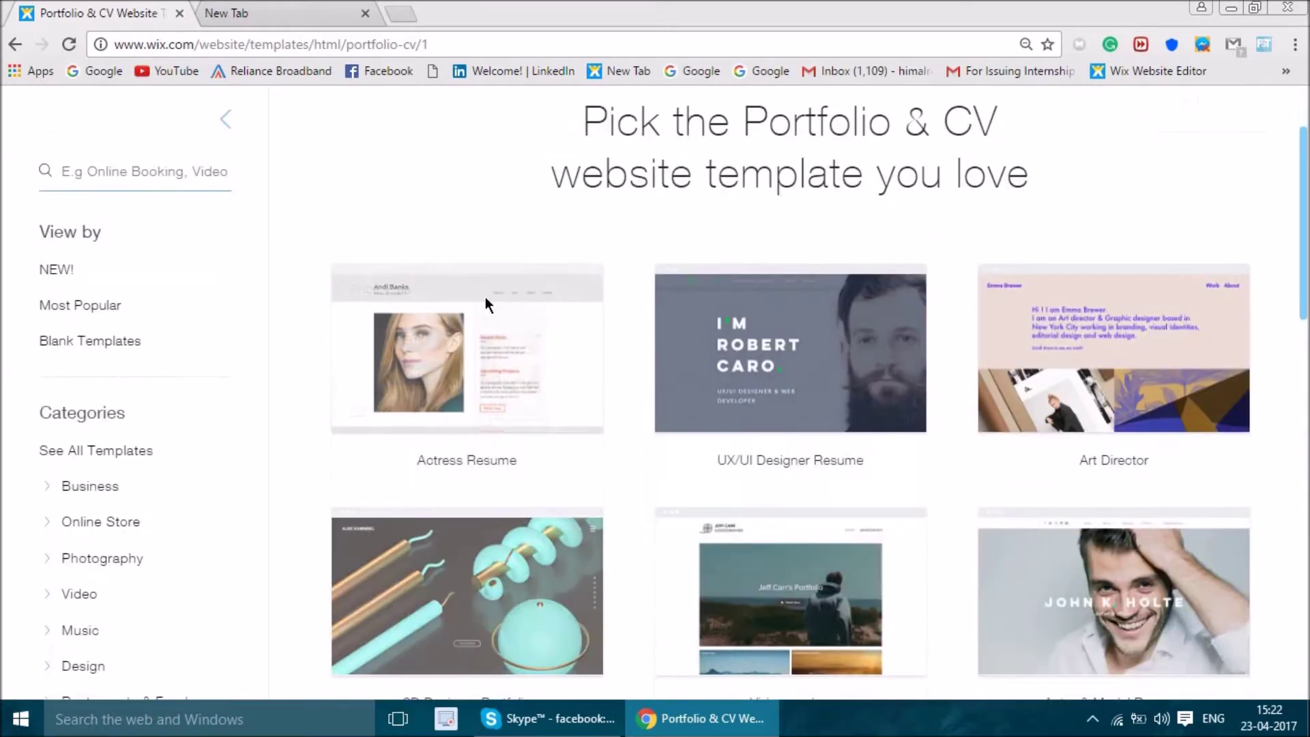
mouse_move(429, 326)
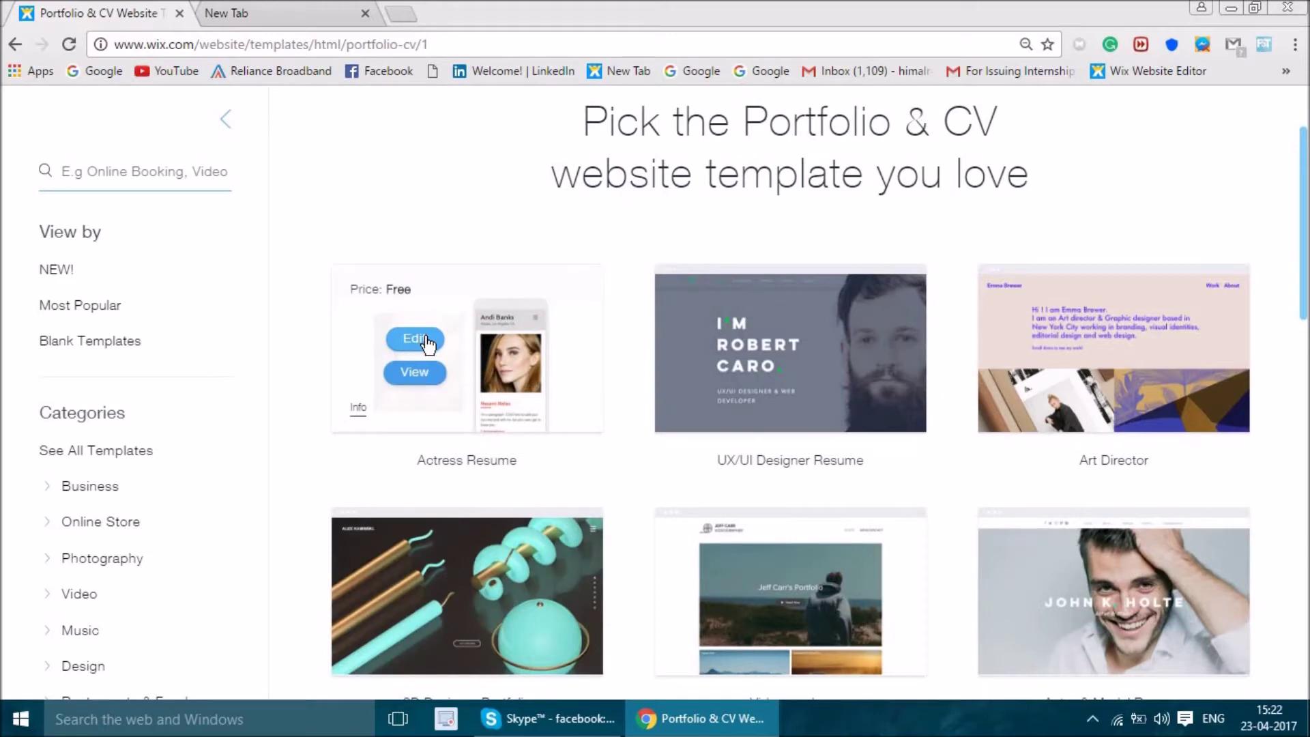
click(414, 340)
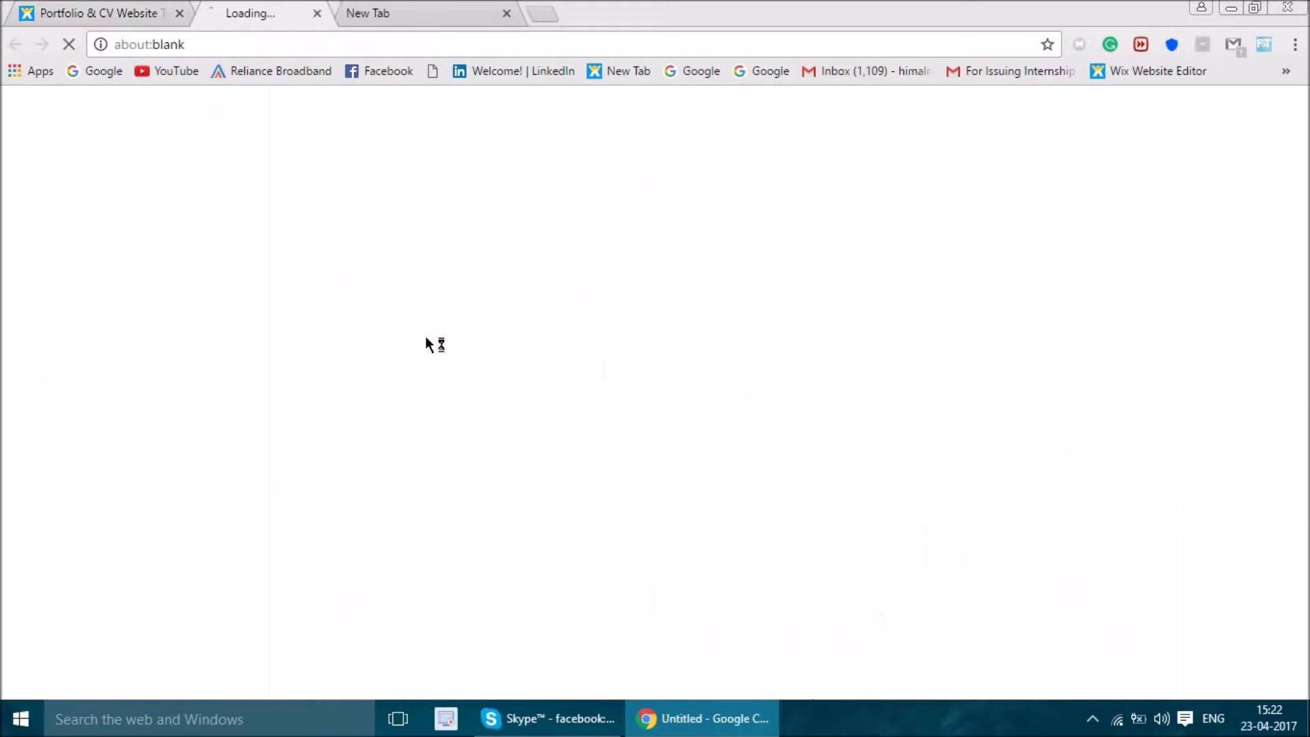
click(144, 9)
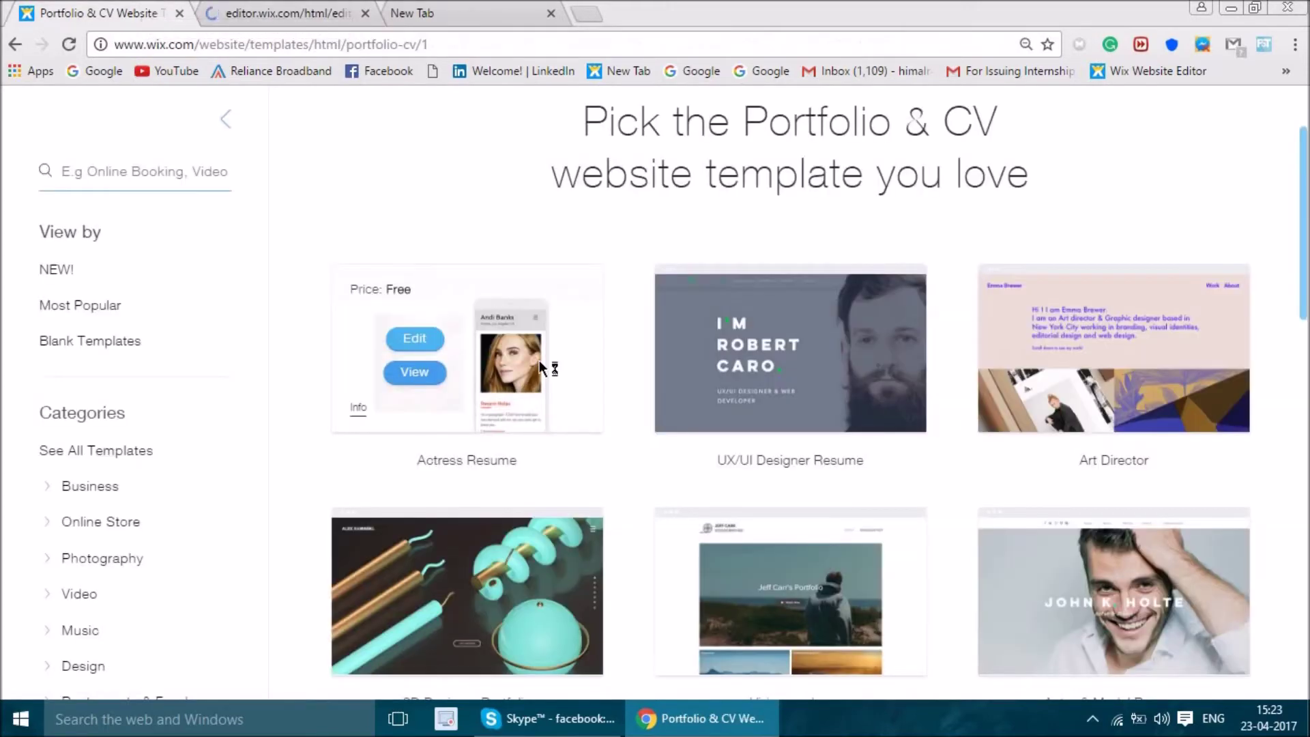
scroll(867, 354, down, 3)
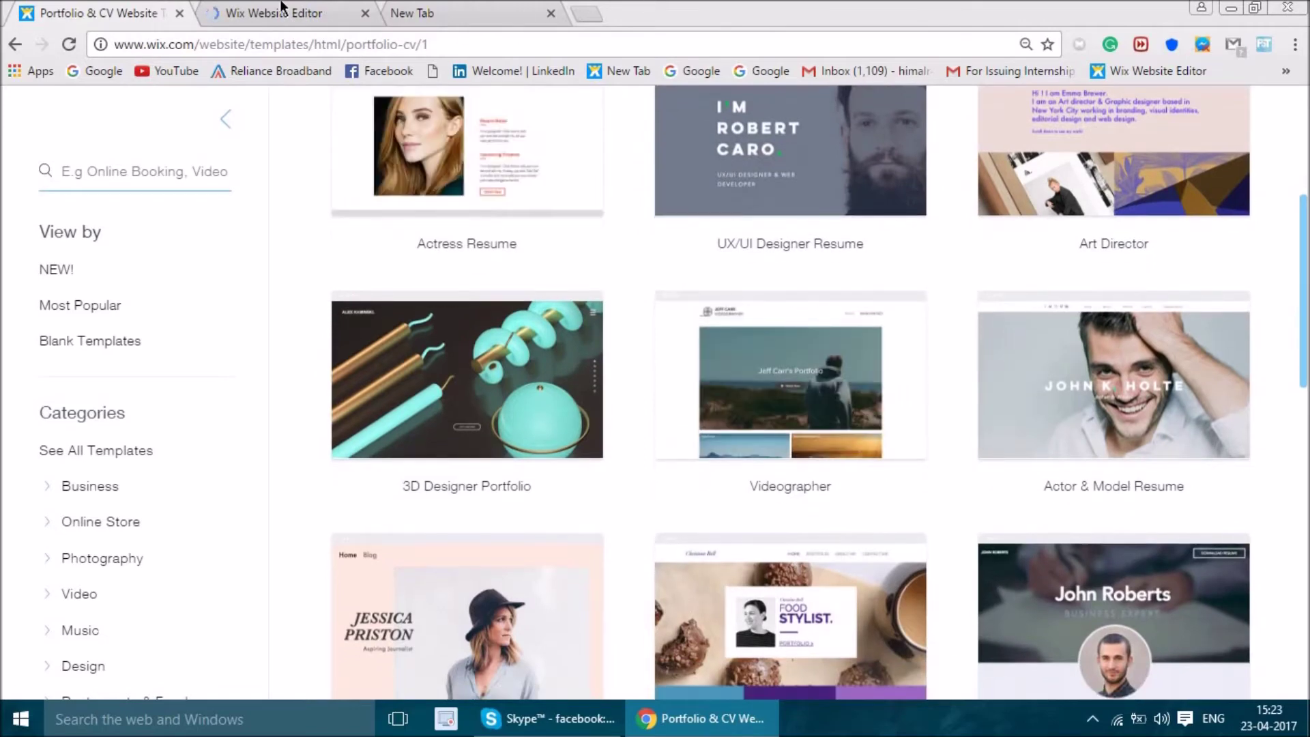
click(276, 12)
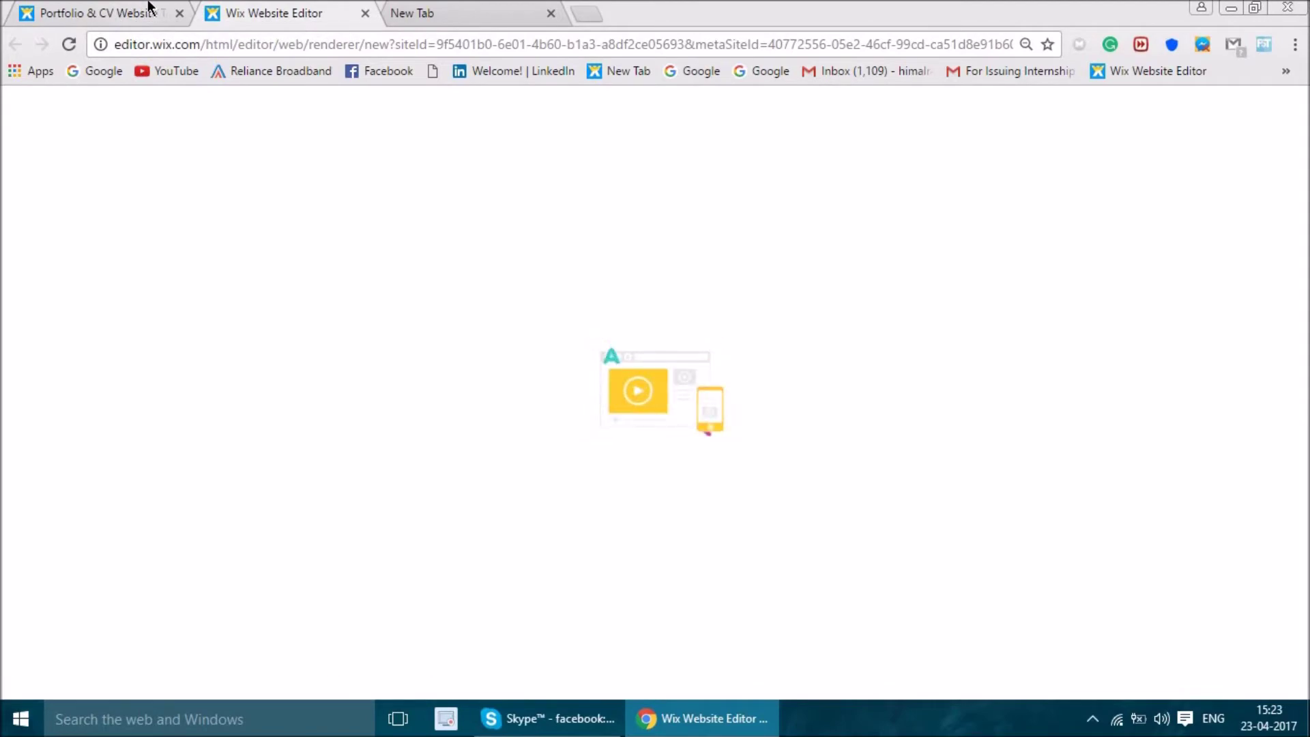
Review the loaded Actress Resume Home page with its portrait, Recent Roles and Upcoming Projects.
click(150, 13)
click(280, 13)
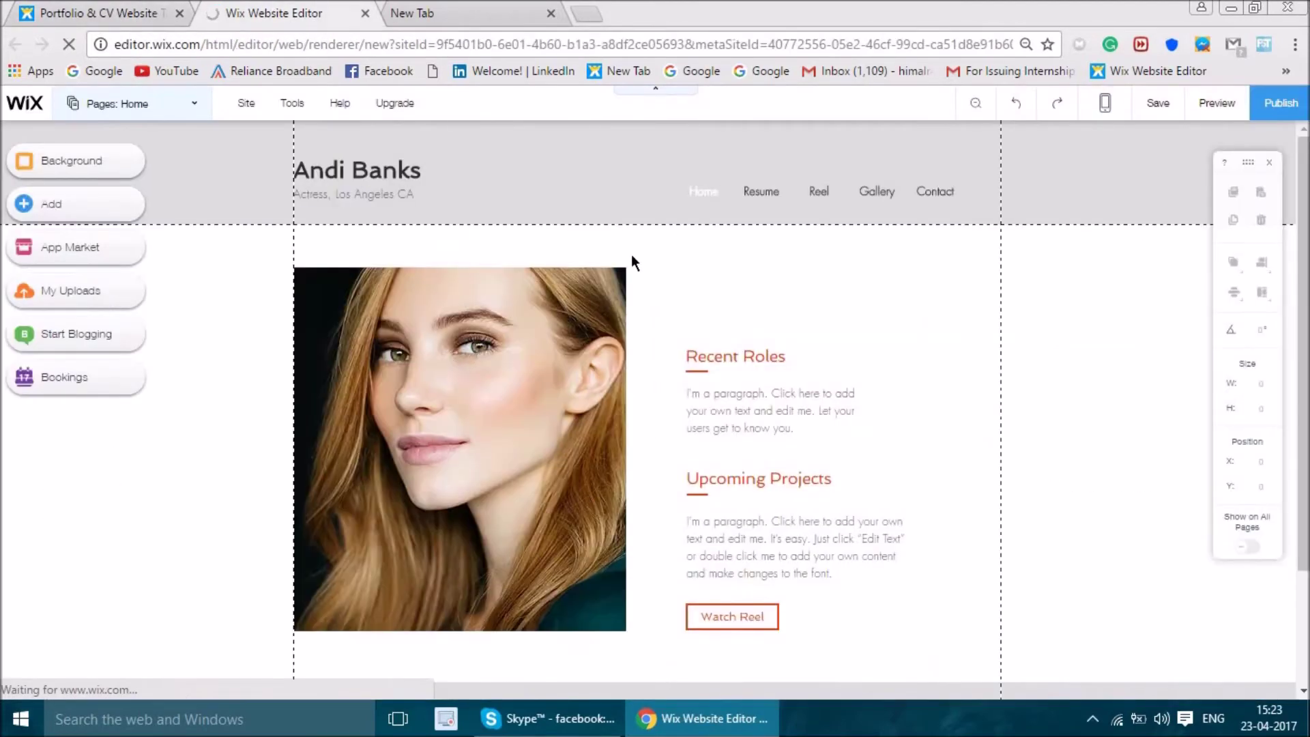
scroll(413, 319, down, 2)
scroll(278, 293, up, 2)
scroll(413, 508, down, 2)
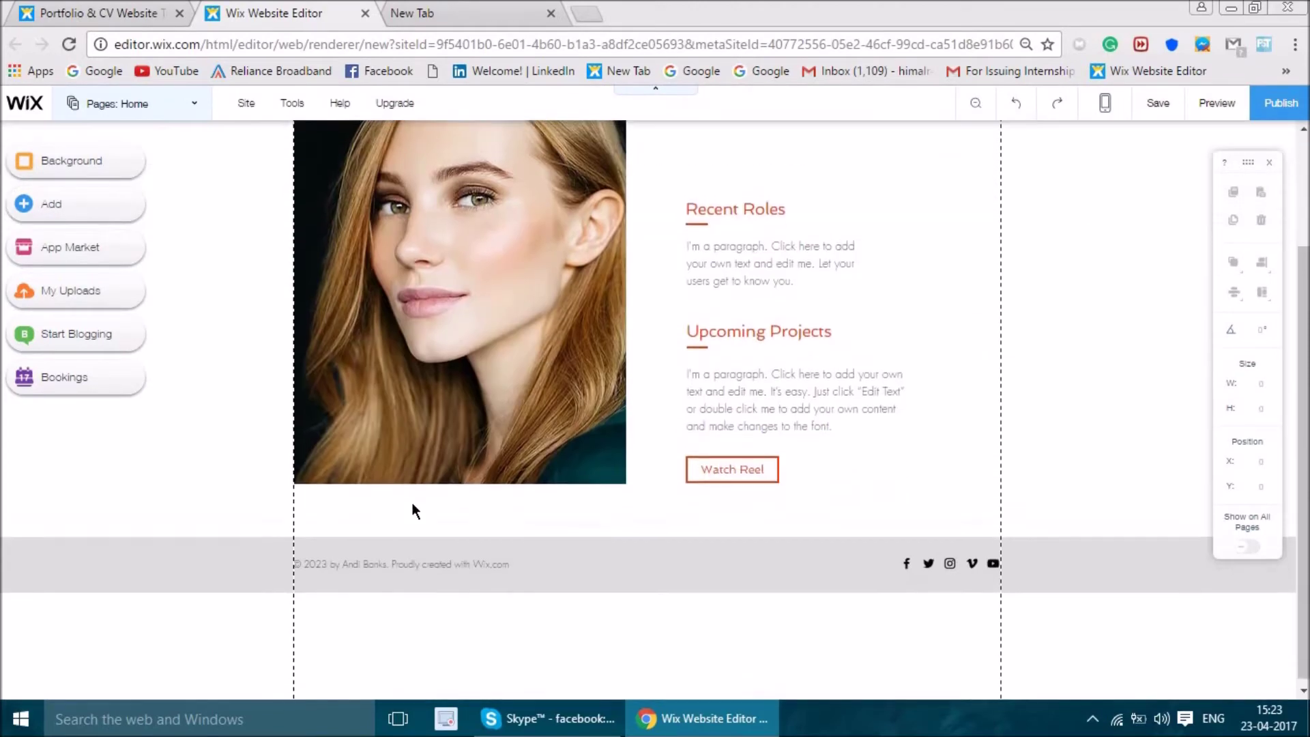
scroll(413, 508, up, 2)
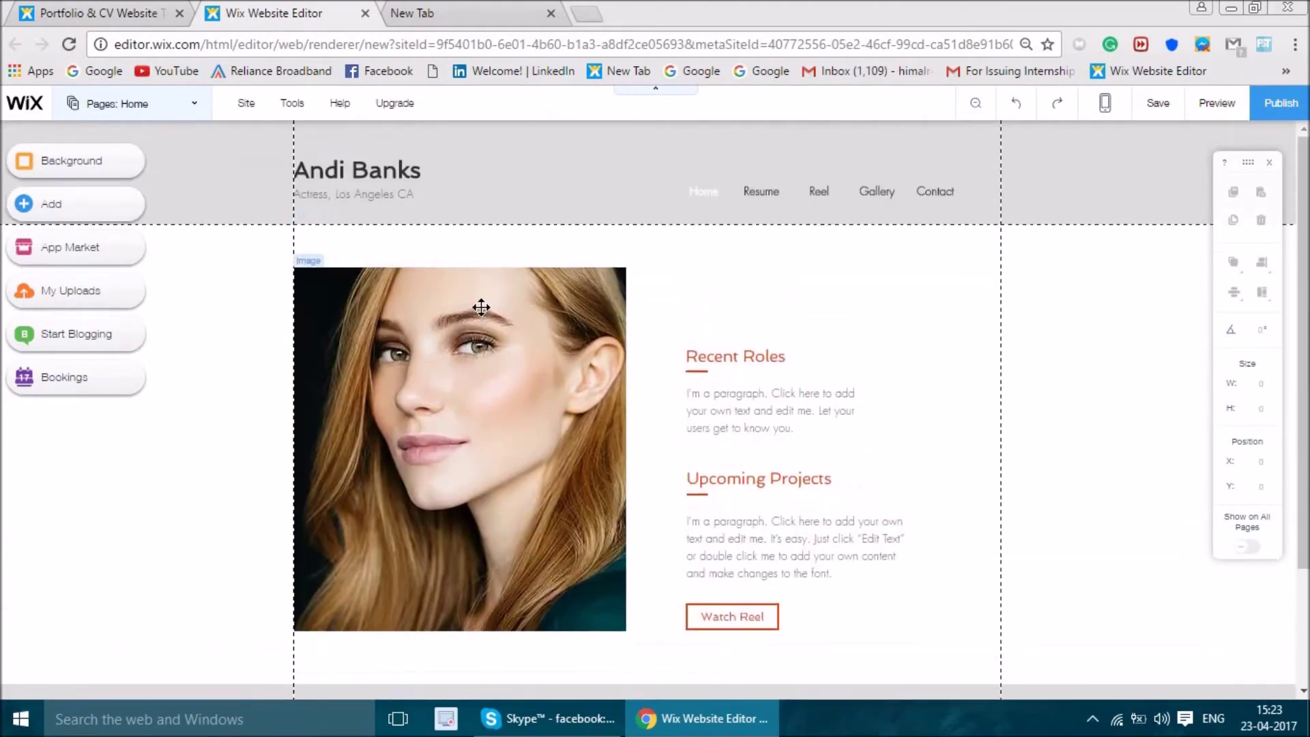
Replace the Andi Banks header title text with the user's own name.
click(356, 169)
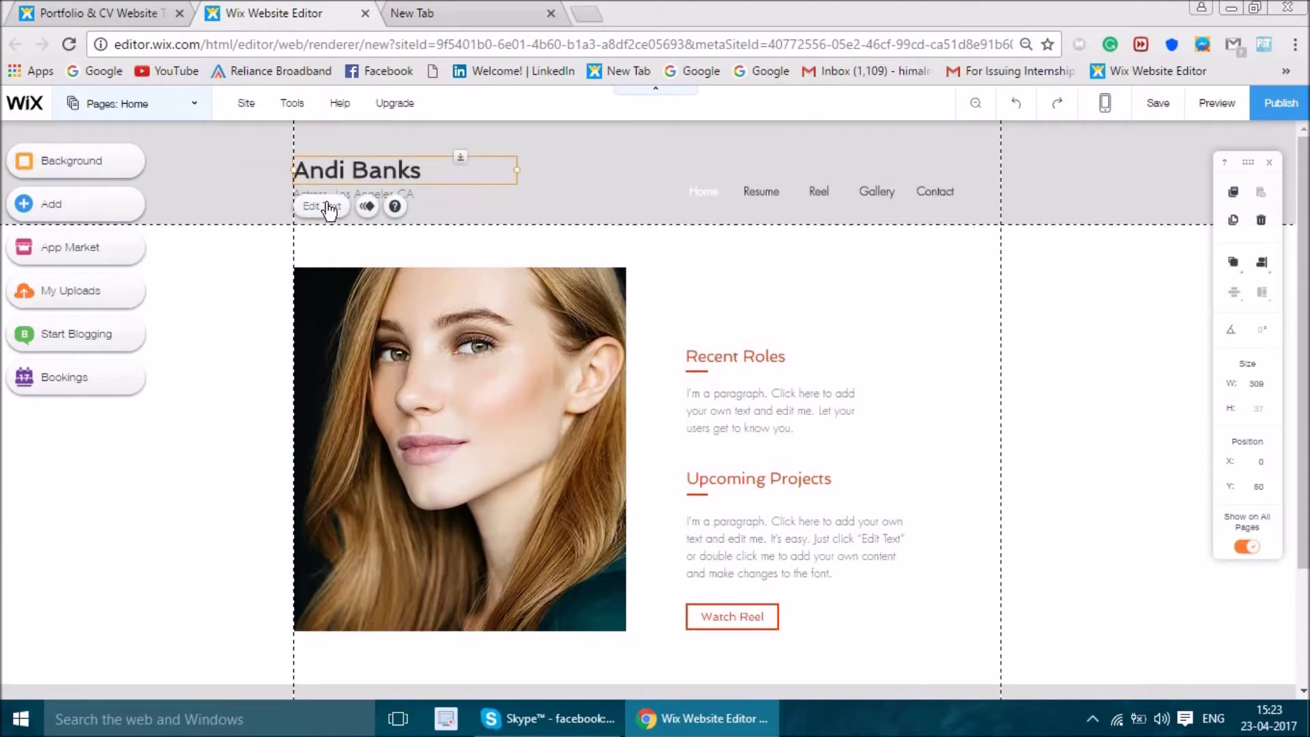
double_click(354, 176)
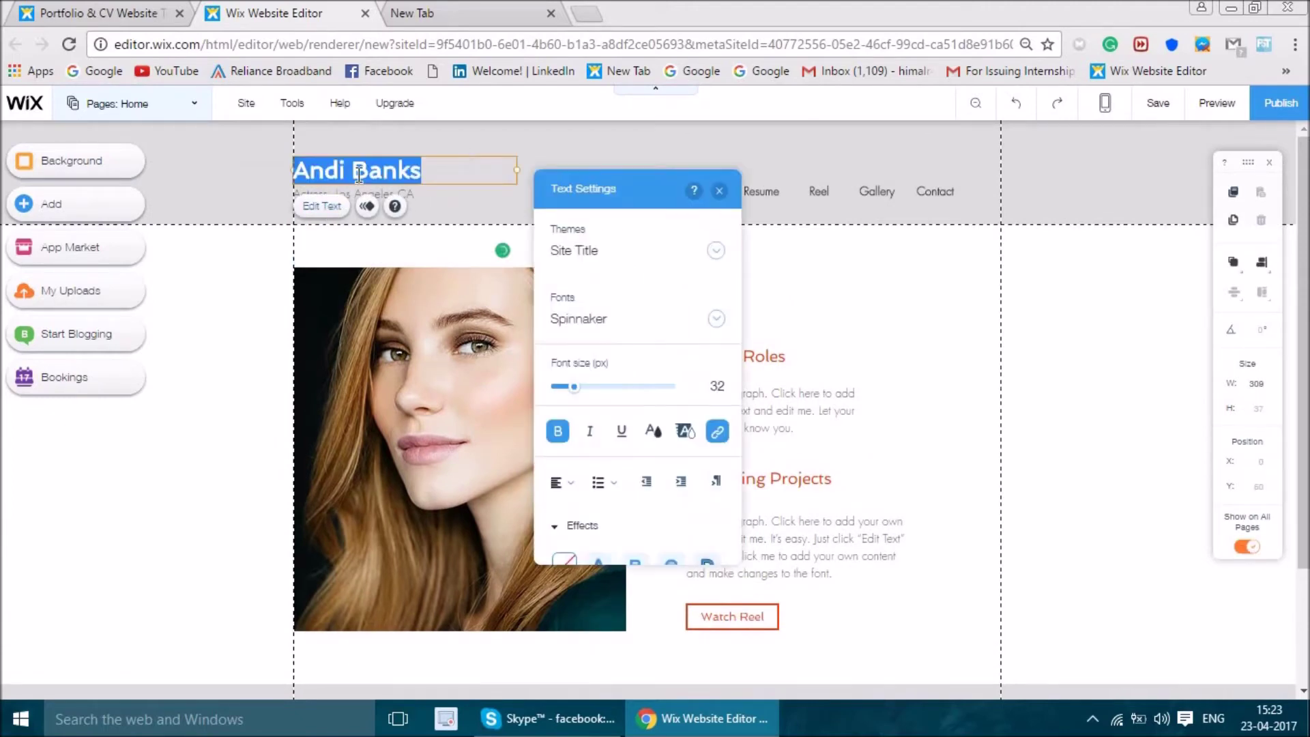
text(H)
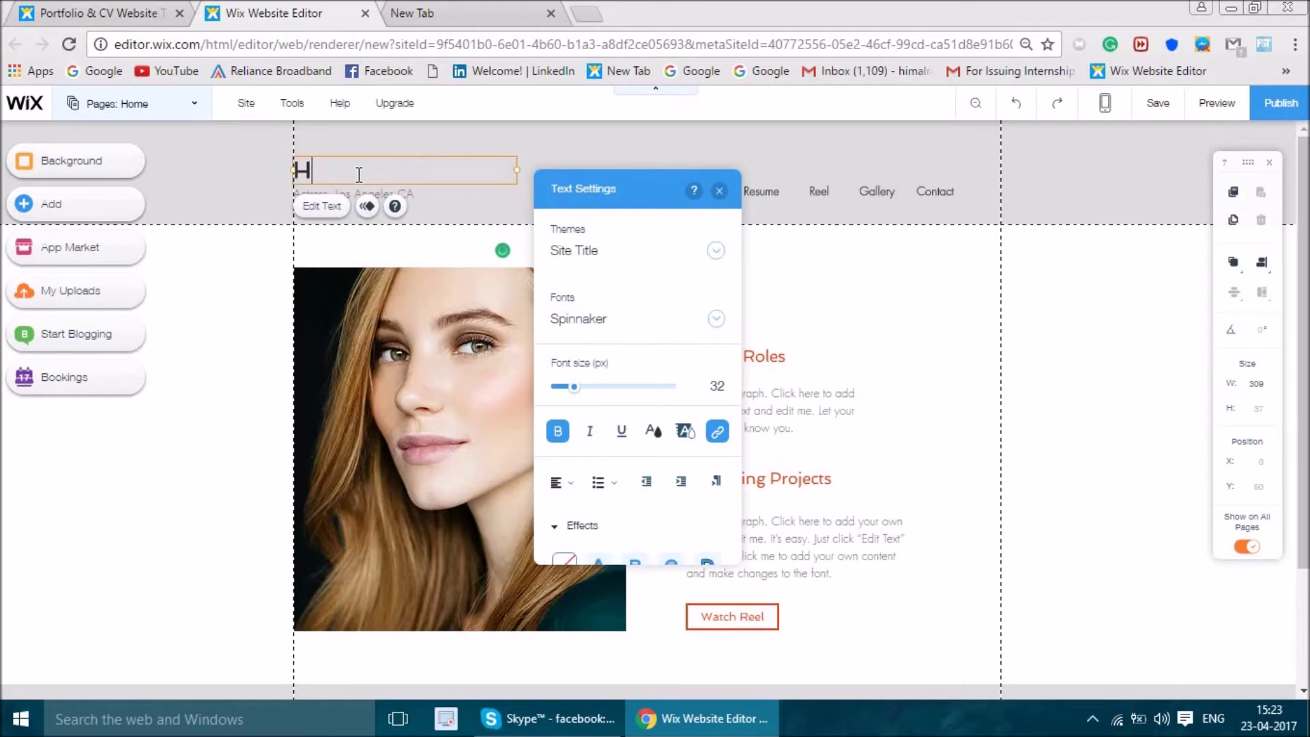
text(IMAL RUS)
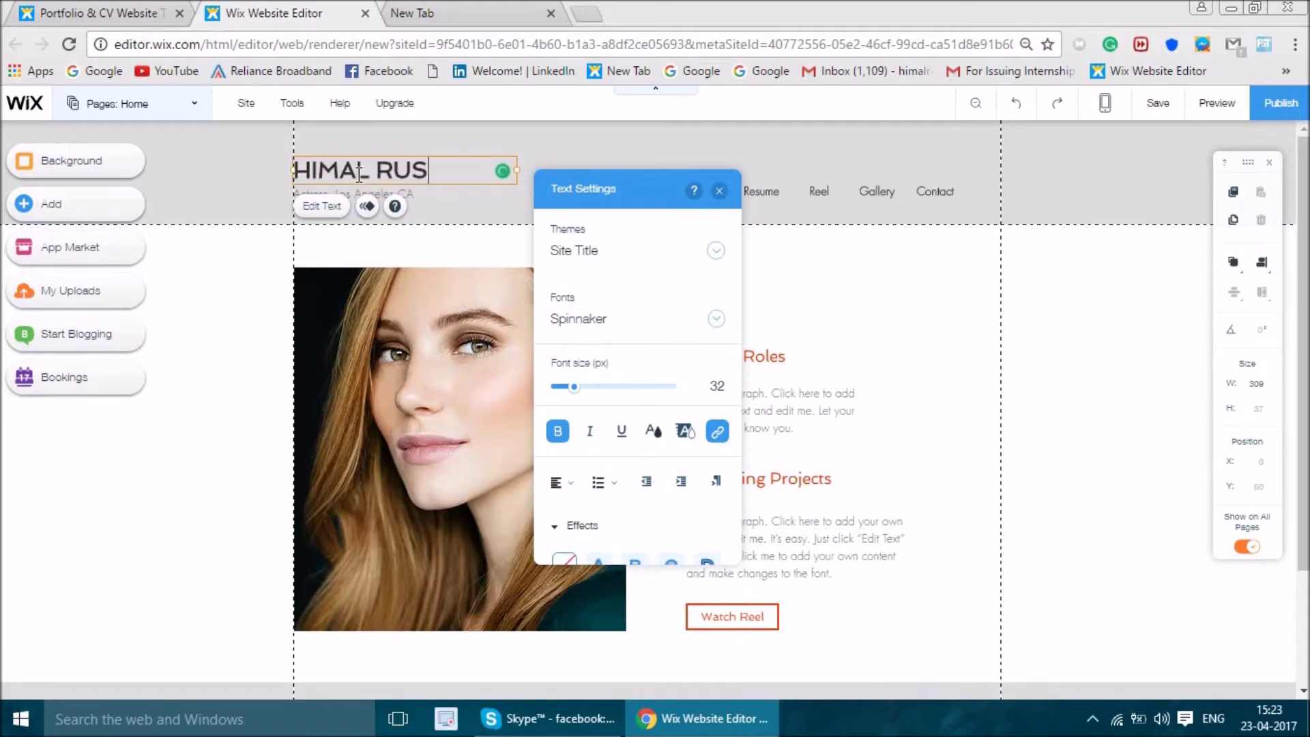
text(TAGI)
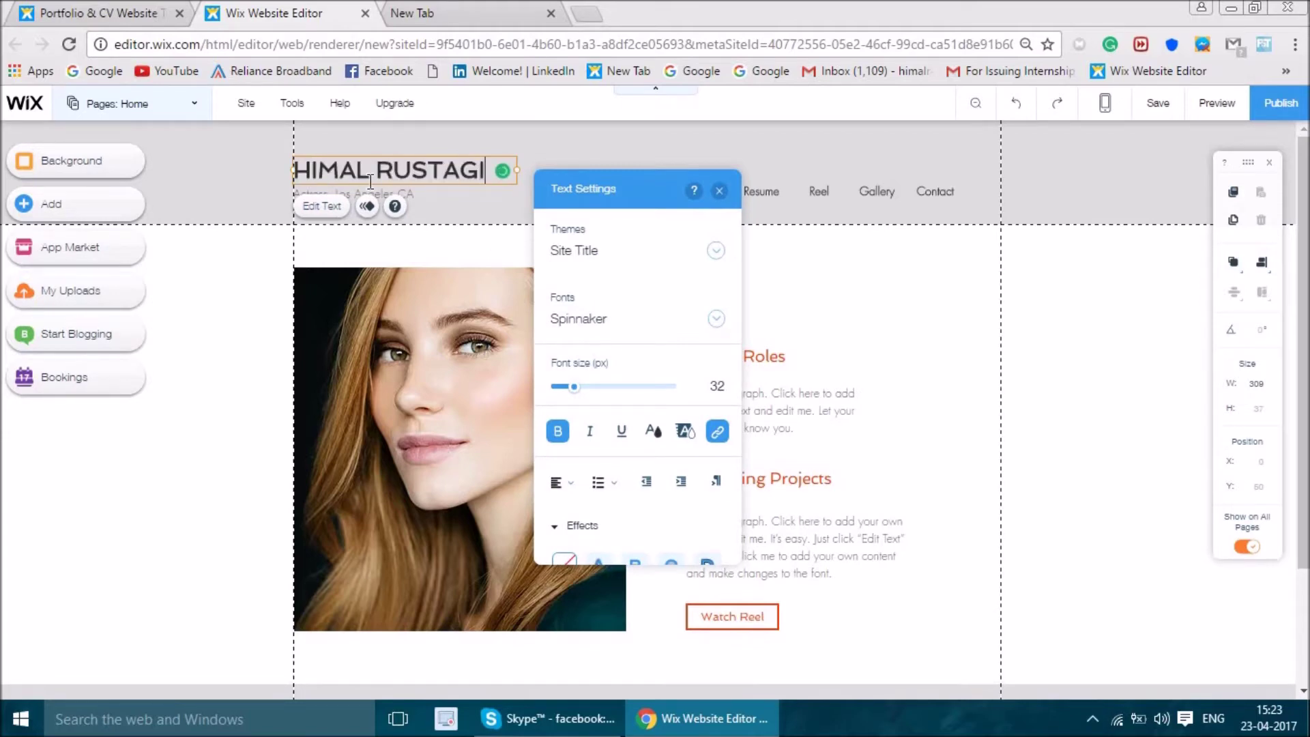
click(444, 314)
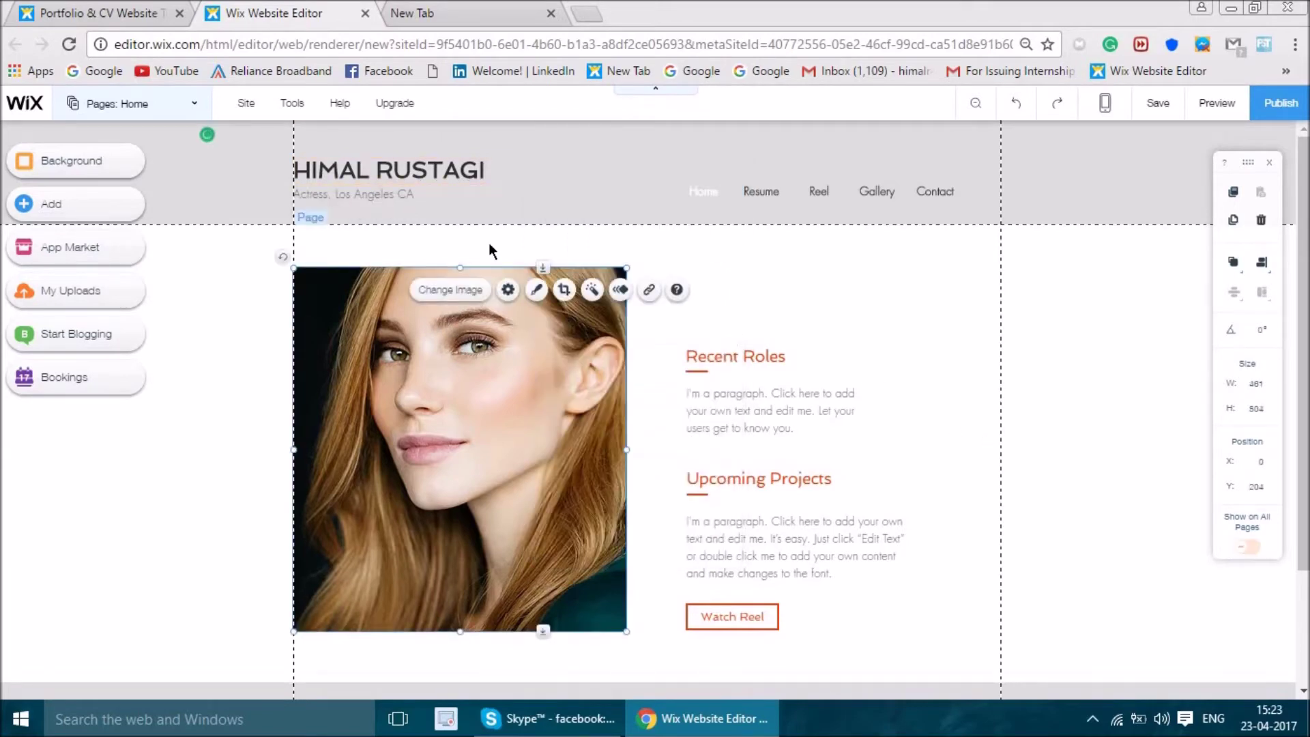
scroll(430, 345, down, 3)
scroll(850, 412, up, 3)
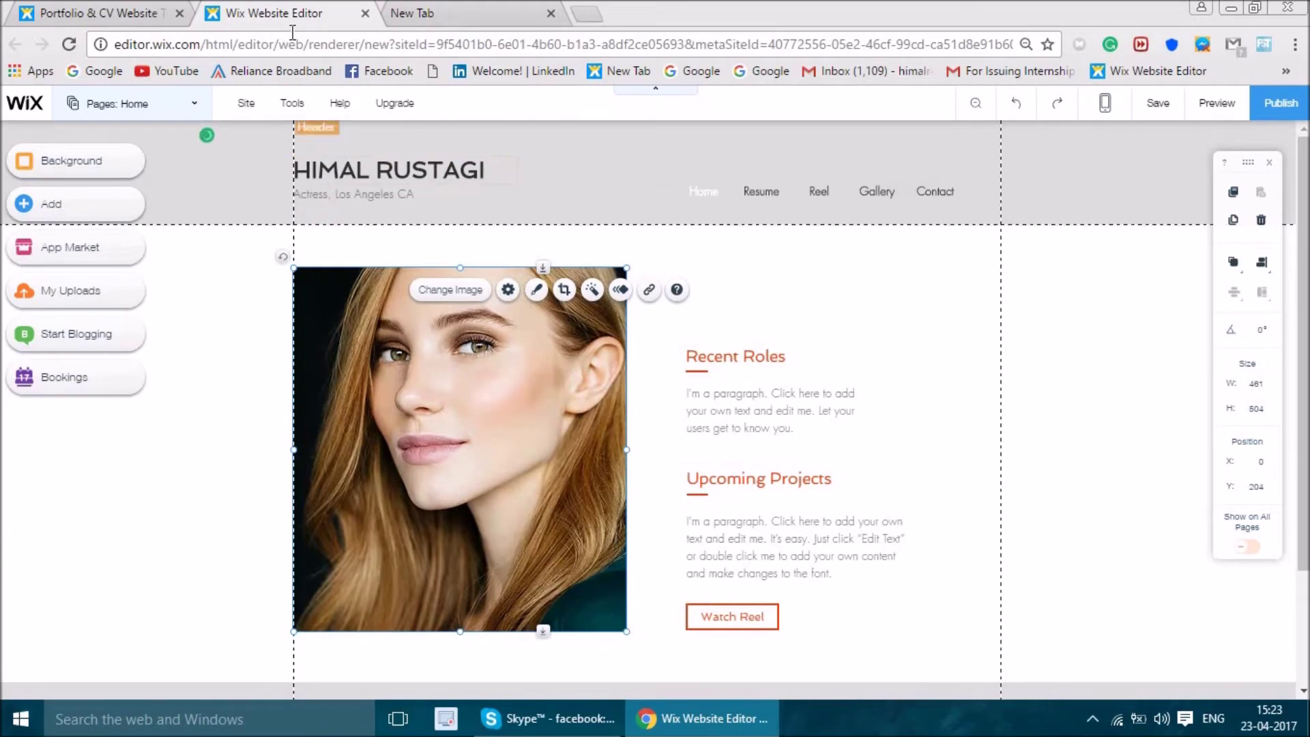
click(151, 6)
click(287, 13)
click(436, 12)
click(272, 12)
click(137, 7)
click(307, 12)
click(131, 7)
click(273, 12)
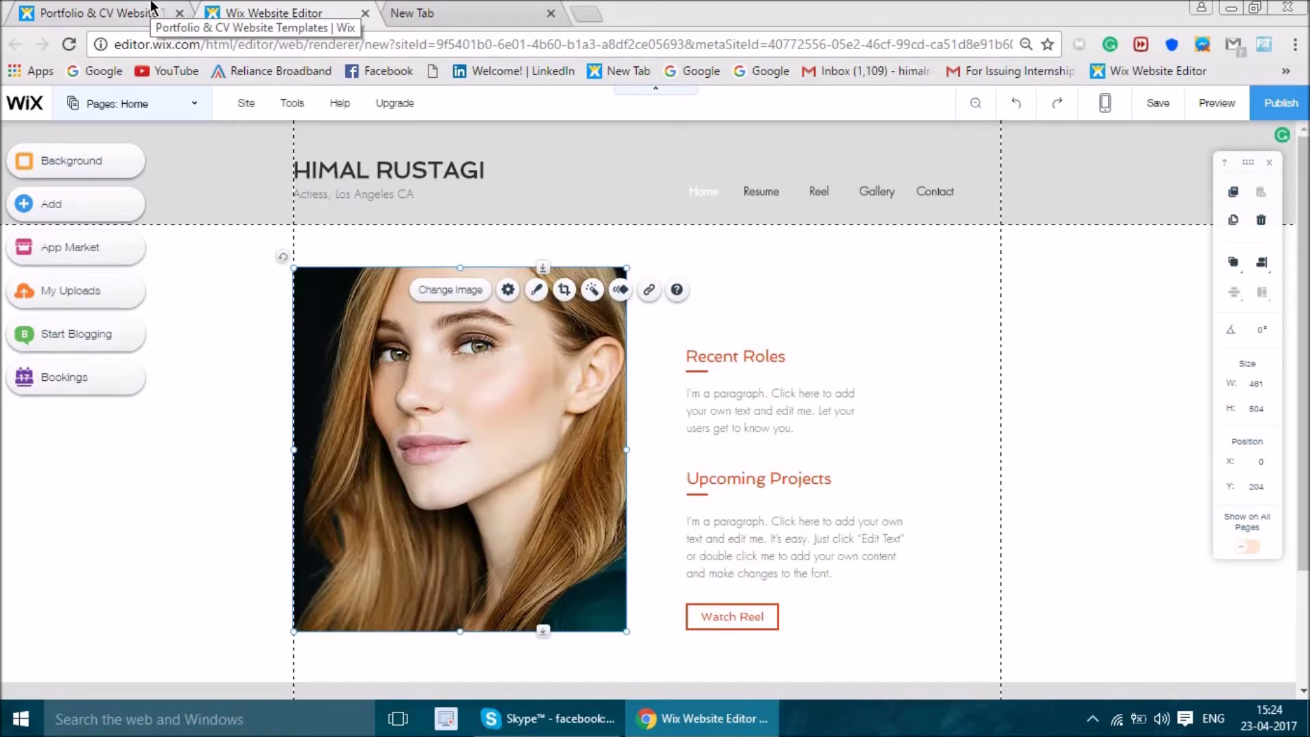
click(86, 7)
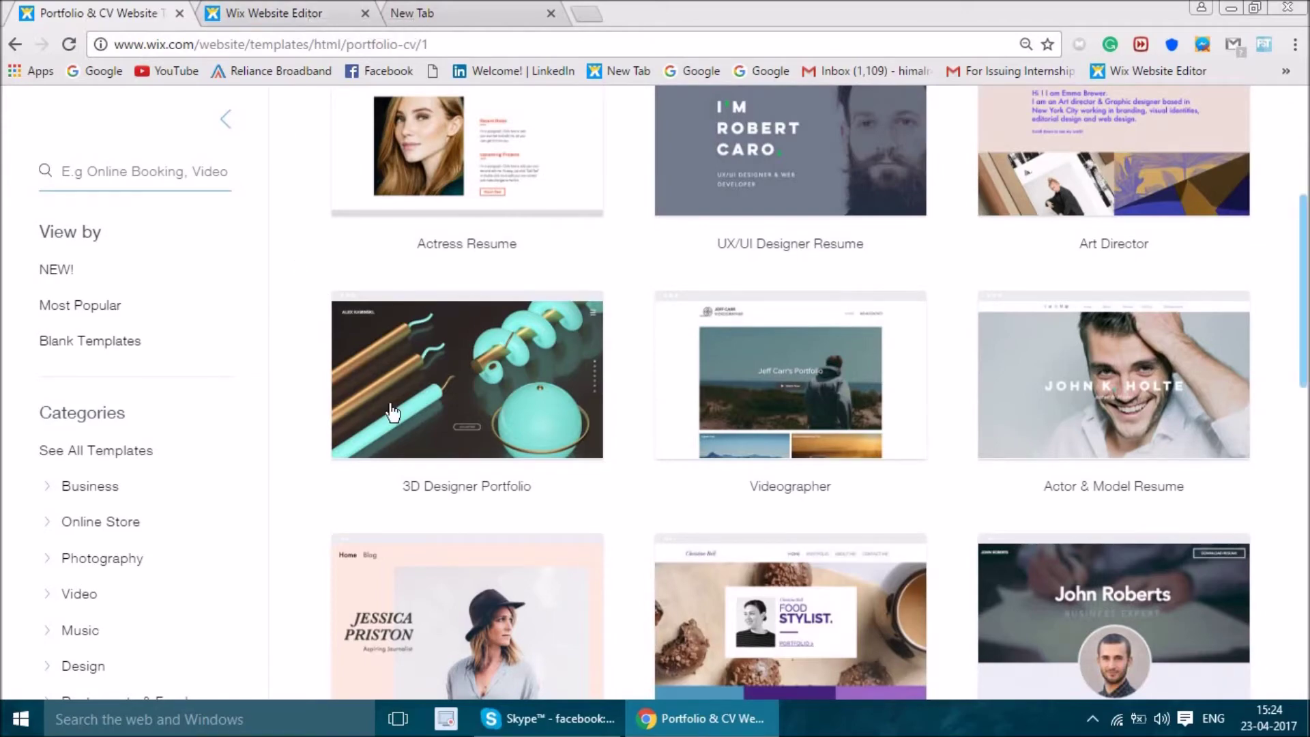
scroll(394, 409, down, 3)
click(255, 14)
scroll(626, 451, down, 3)
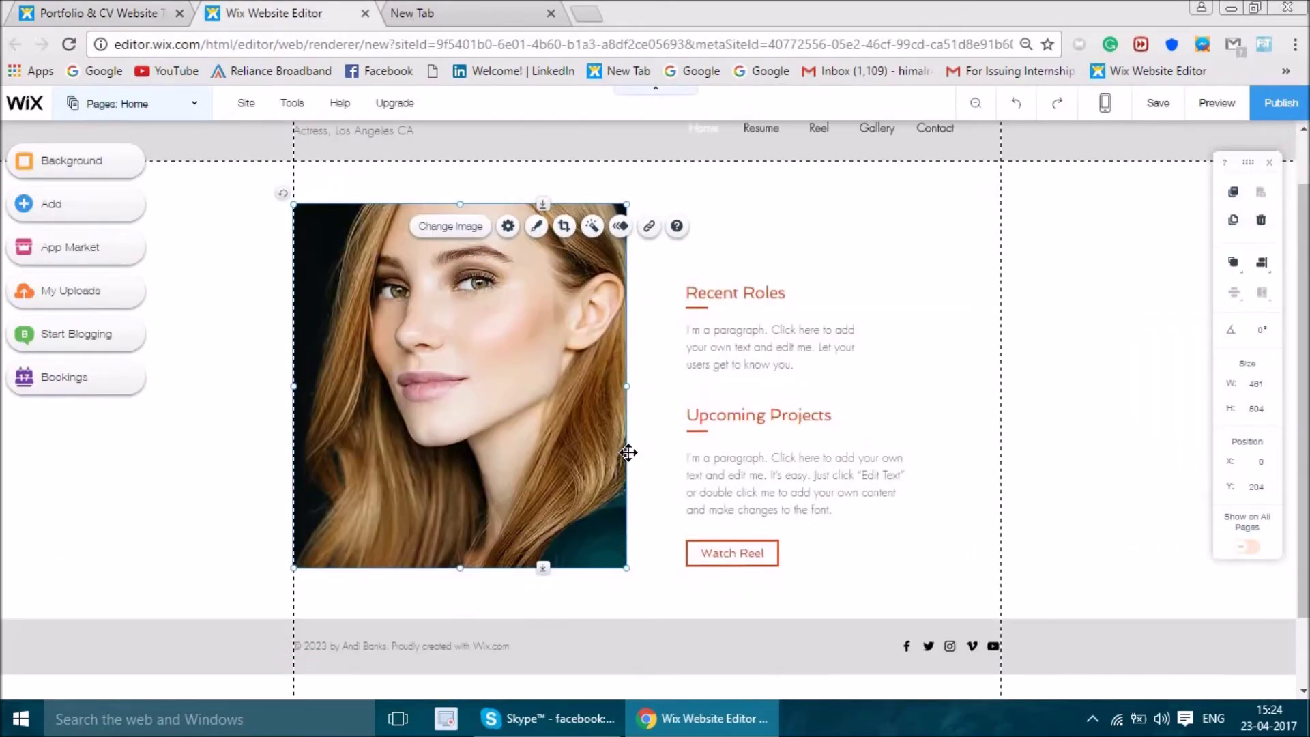
scroll(743, 416, up, 3)
scroll(869, 409, down, 3)
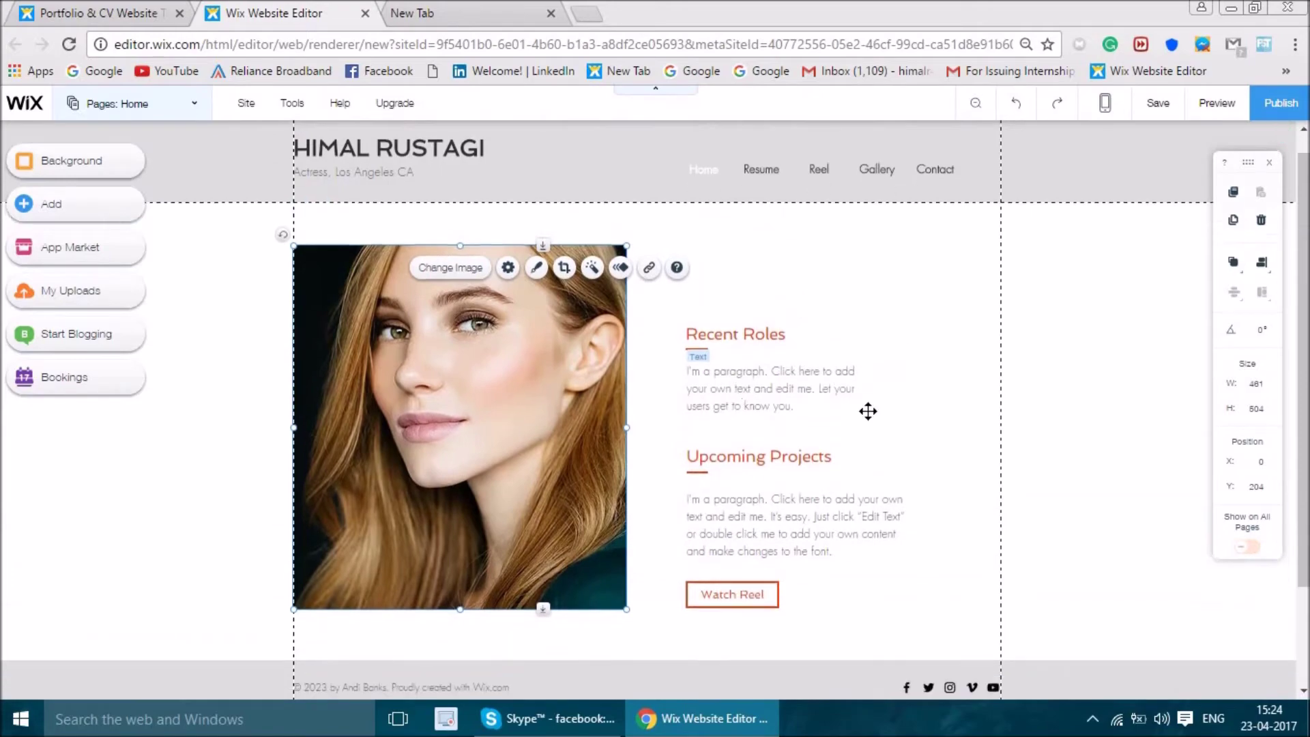
scroll(408, 130, up, 1)
scroll(408, 131, up, 2)
click(410, 13)
click(273, 13)
scroll(492, 348, down, 3)
scroll(494, 378, up, 3)
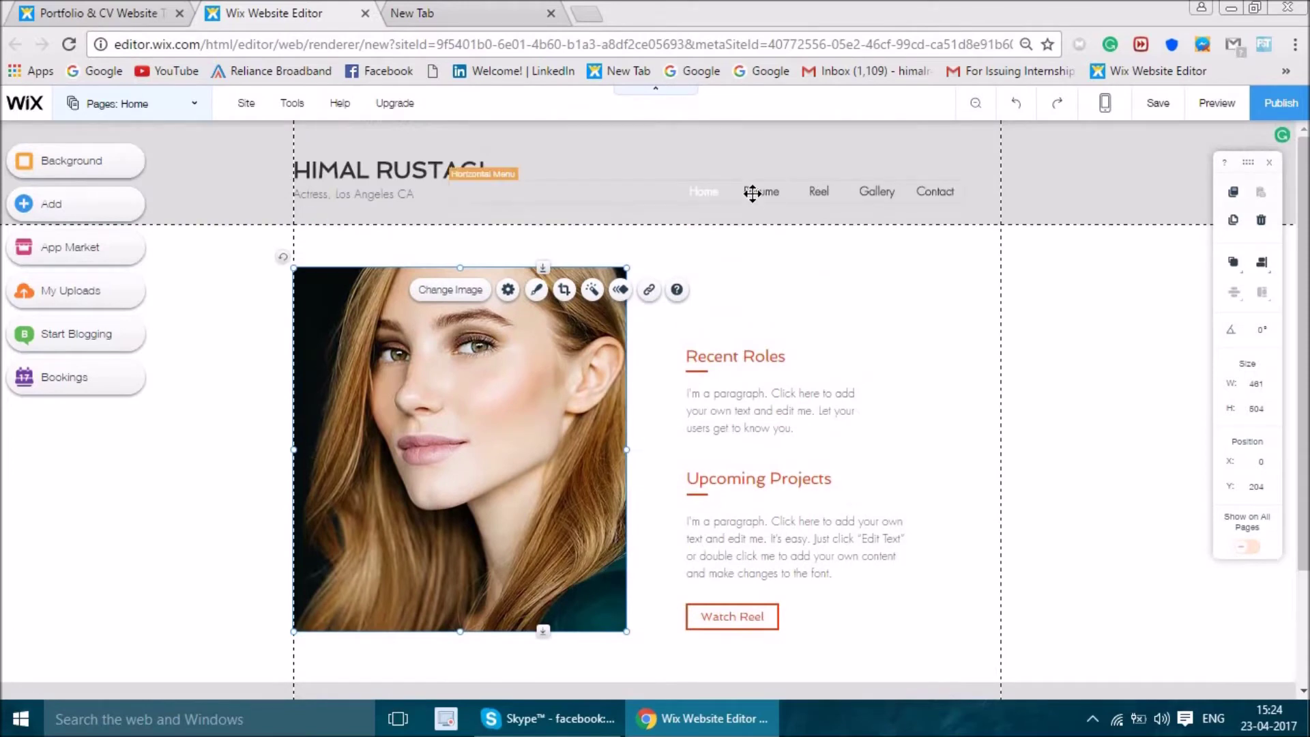
scroll(496, 402, down, 2)
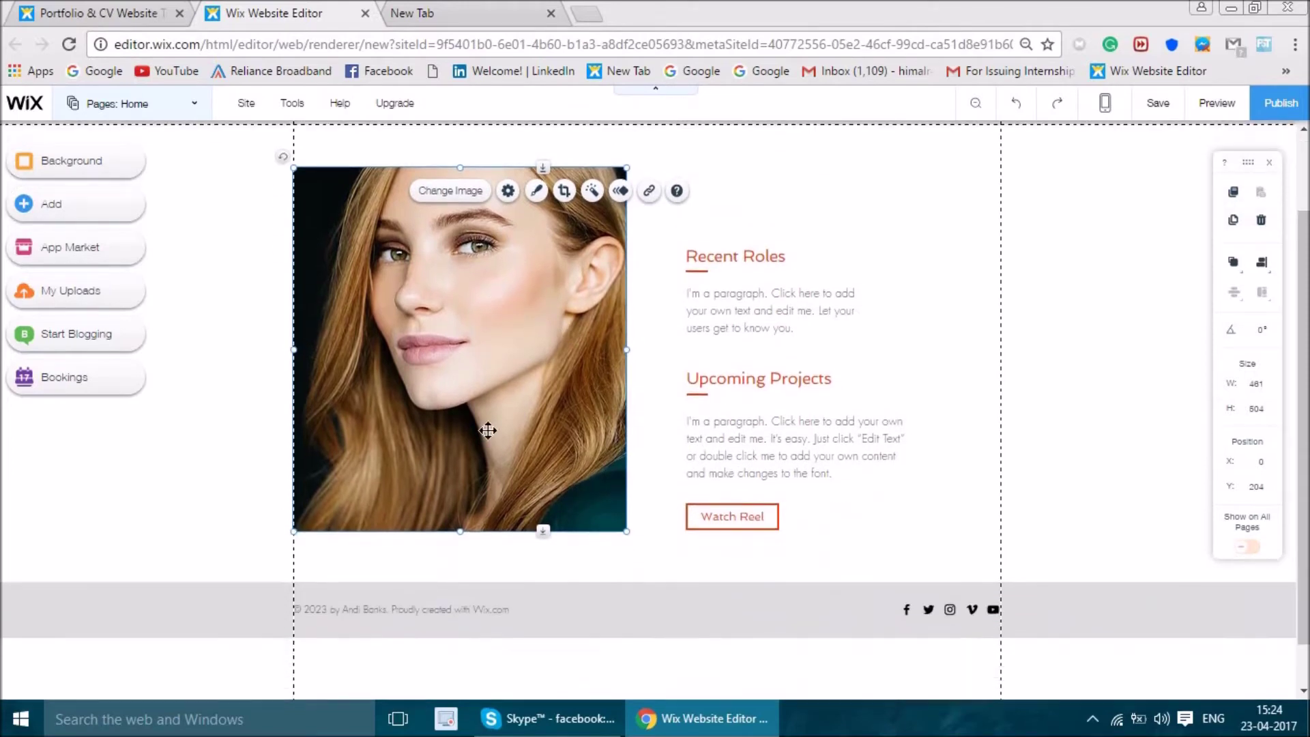
scroll(701, 352, up, 2)
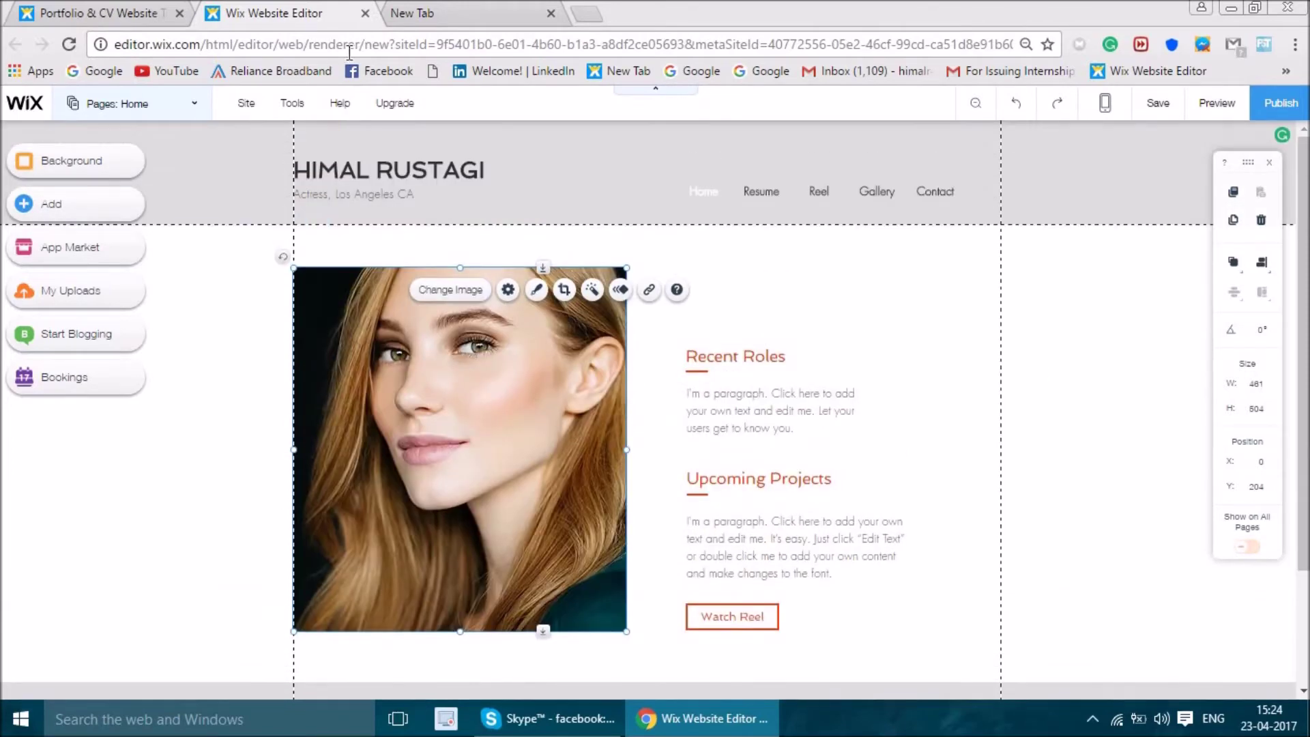
scroll(439, 372, down, 3)
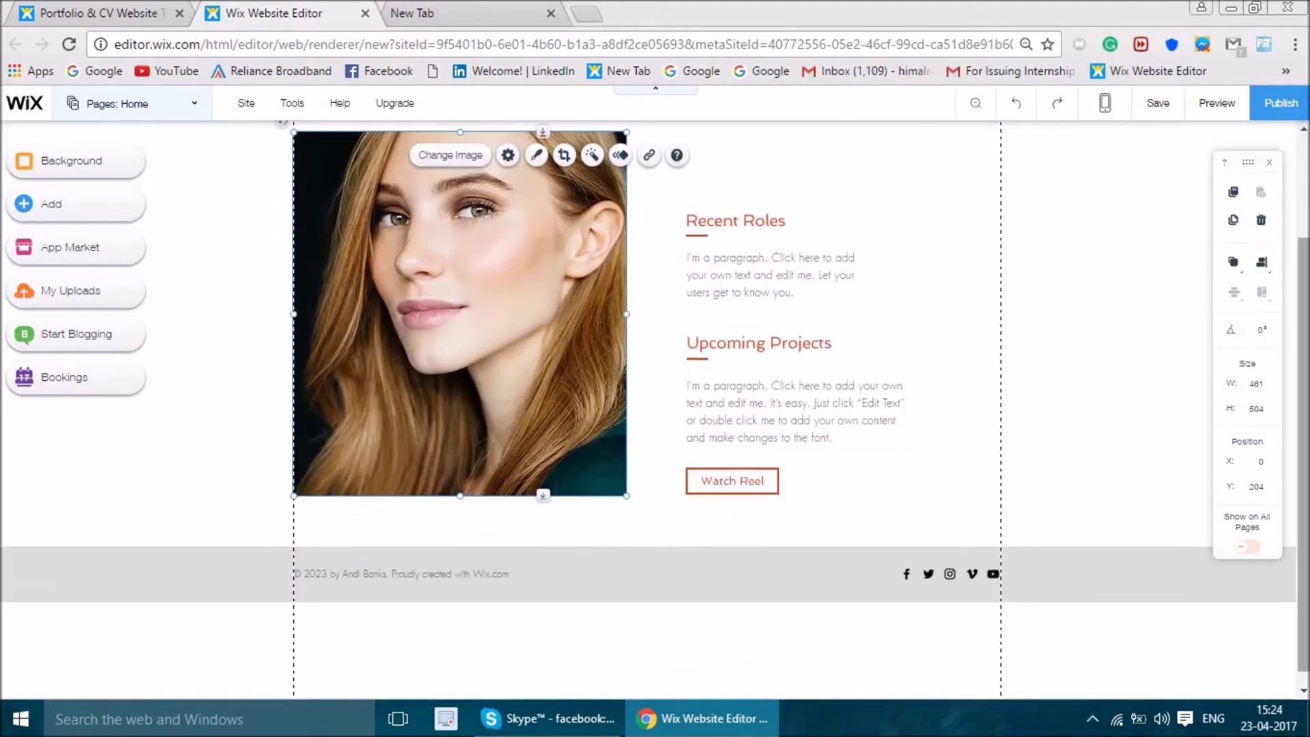
scroll(463, 244, up, 3)
scroll(464, 244, down, 2)
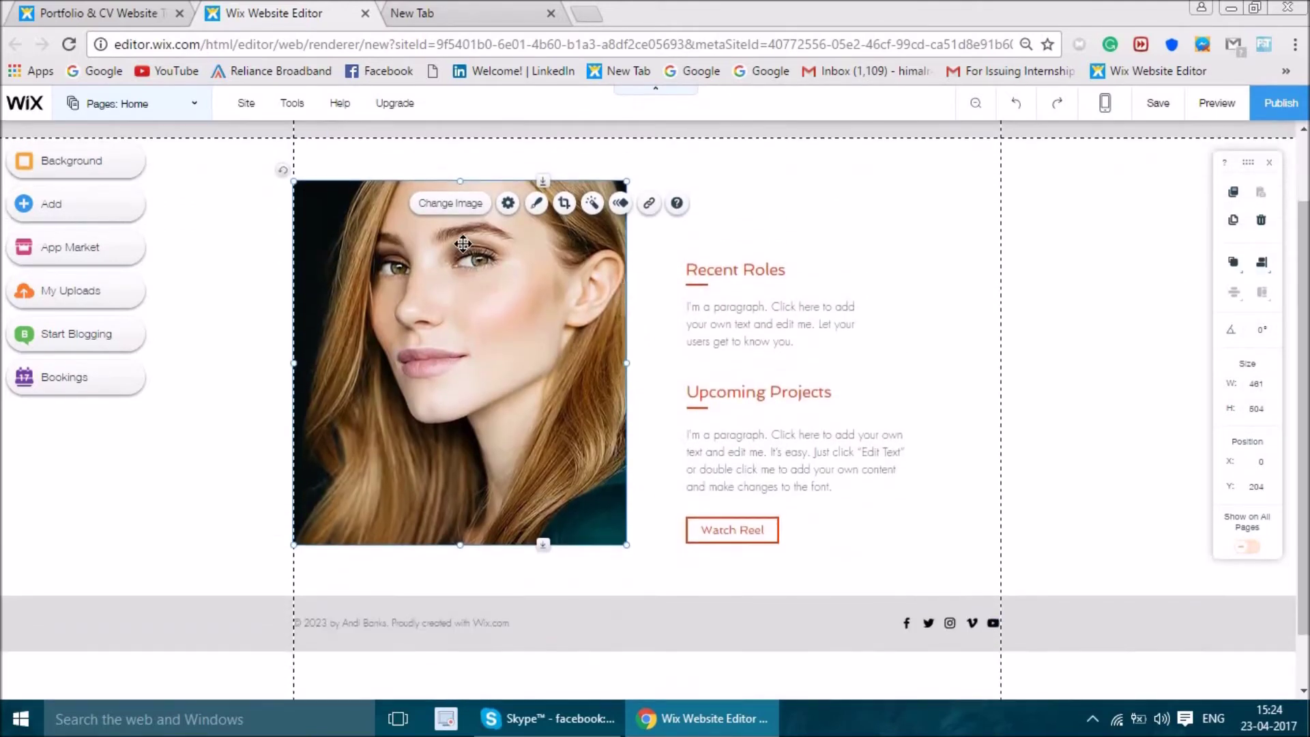
Swap the home page portrait for the user's own photo from the uploaded media.
click(452, 250)
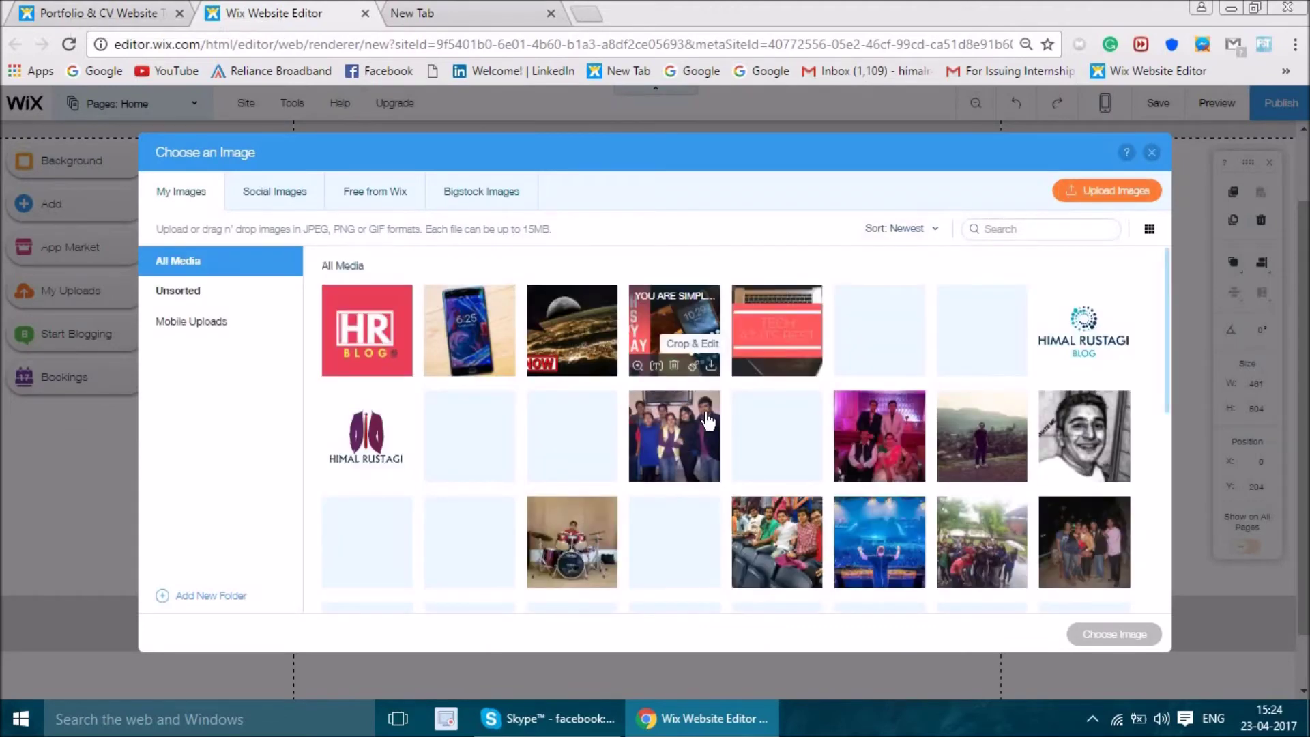
scroll(591, 483, down, 2)
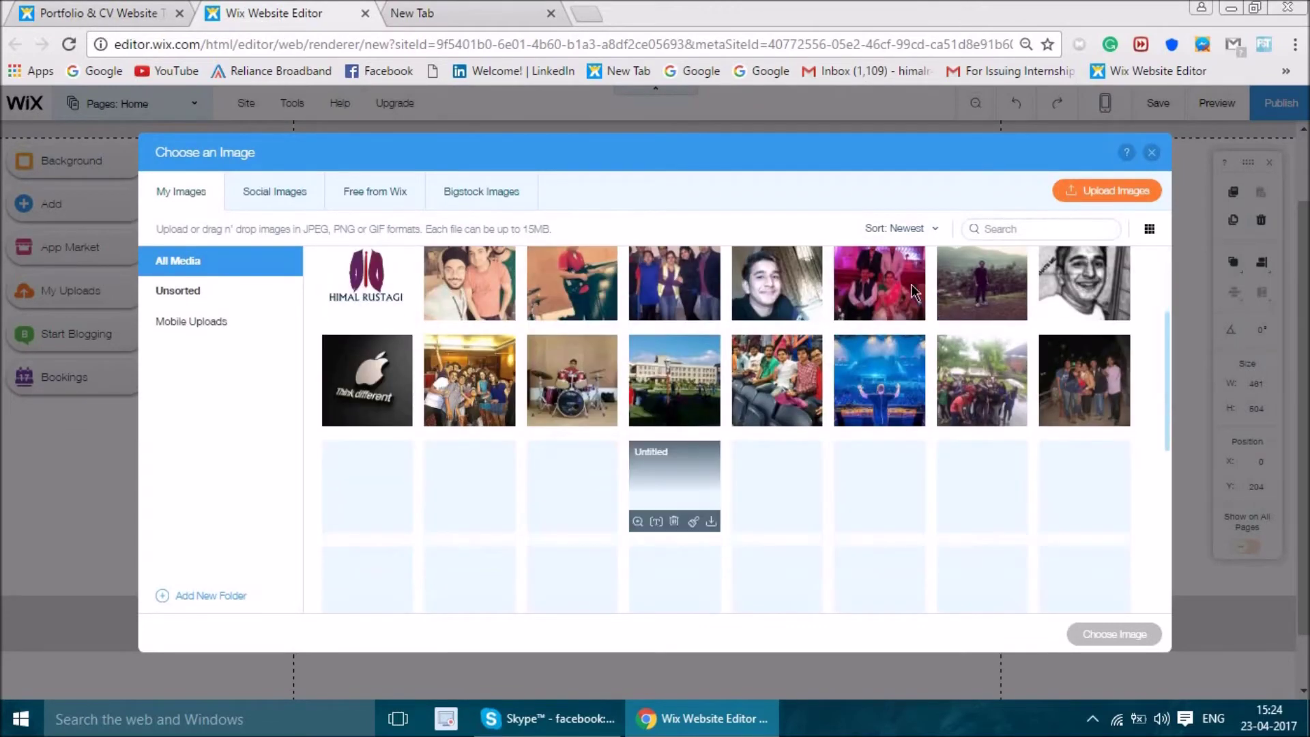
scroll(1012, 414, up, 2)
scroll(727, 407, down, 2)
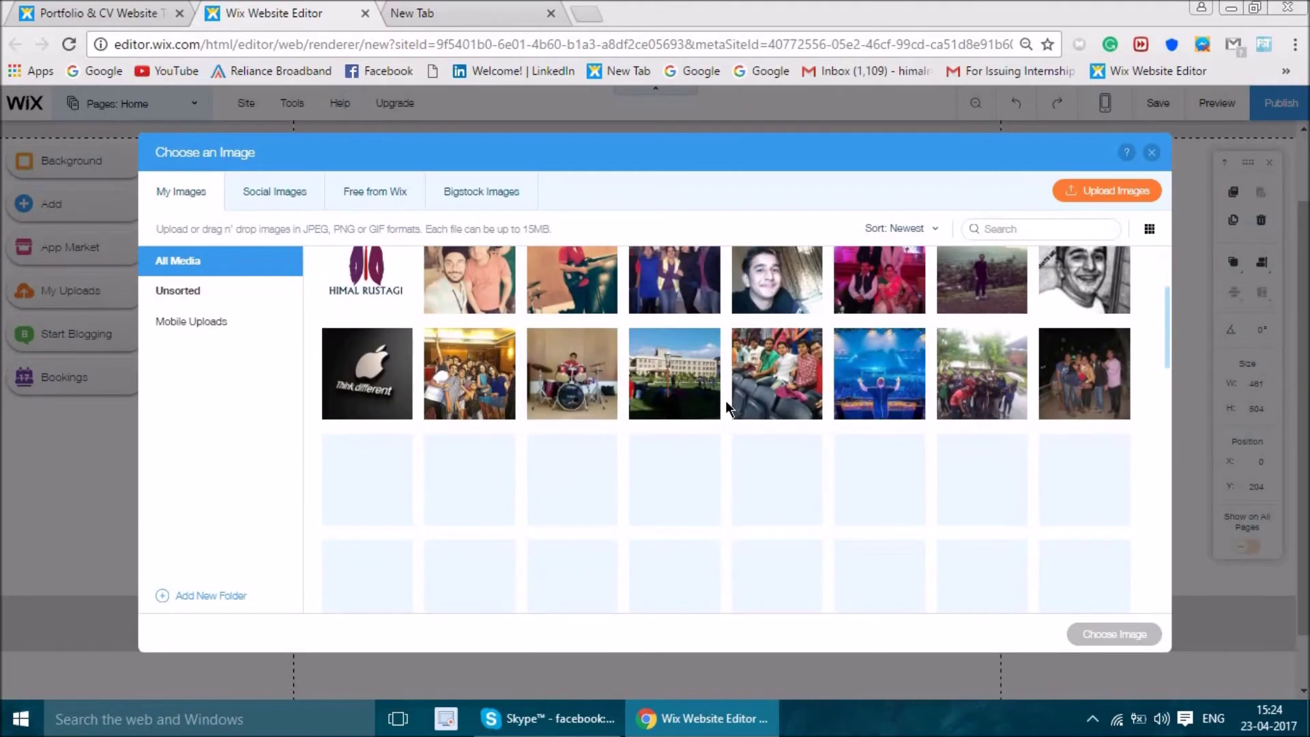
scroll(765, 356, up, 1)
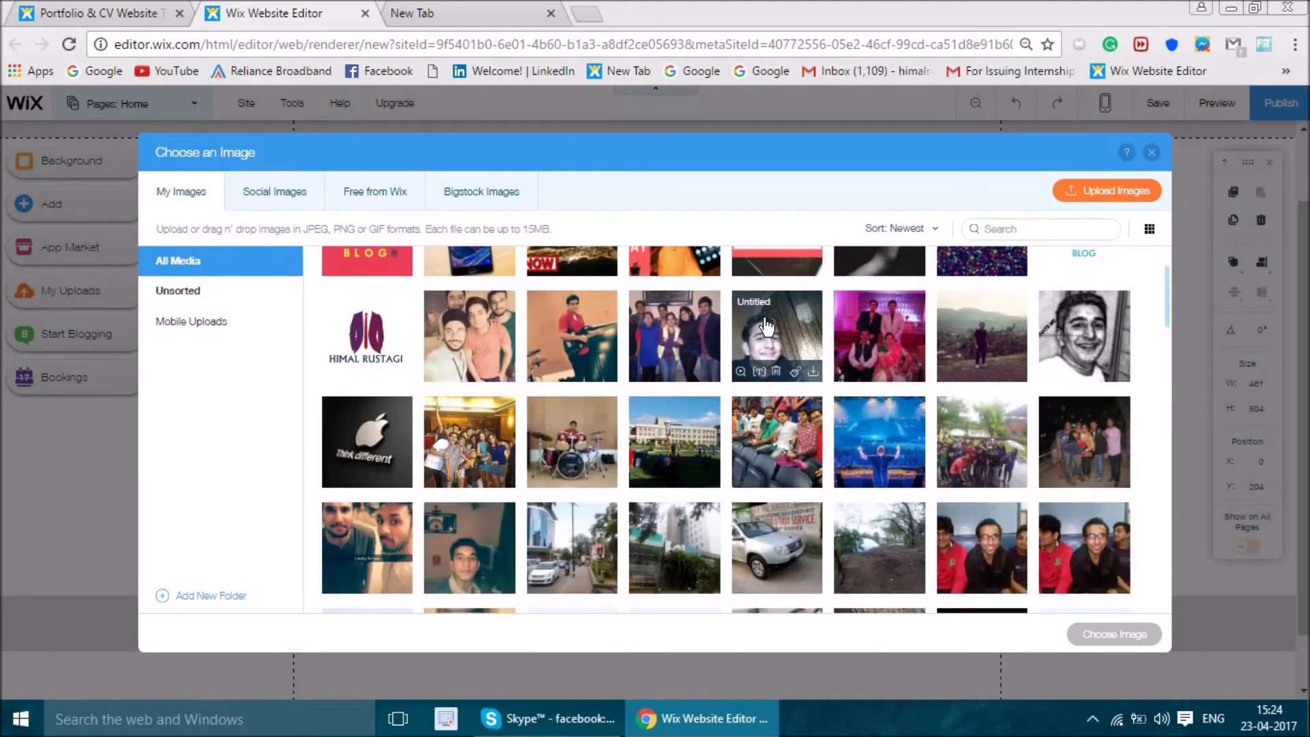
scroll(767, 329, down, 1)
scroll(775, 336, up, 1)
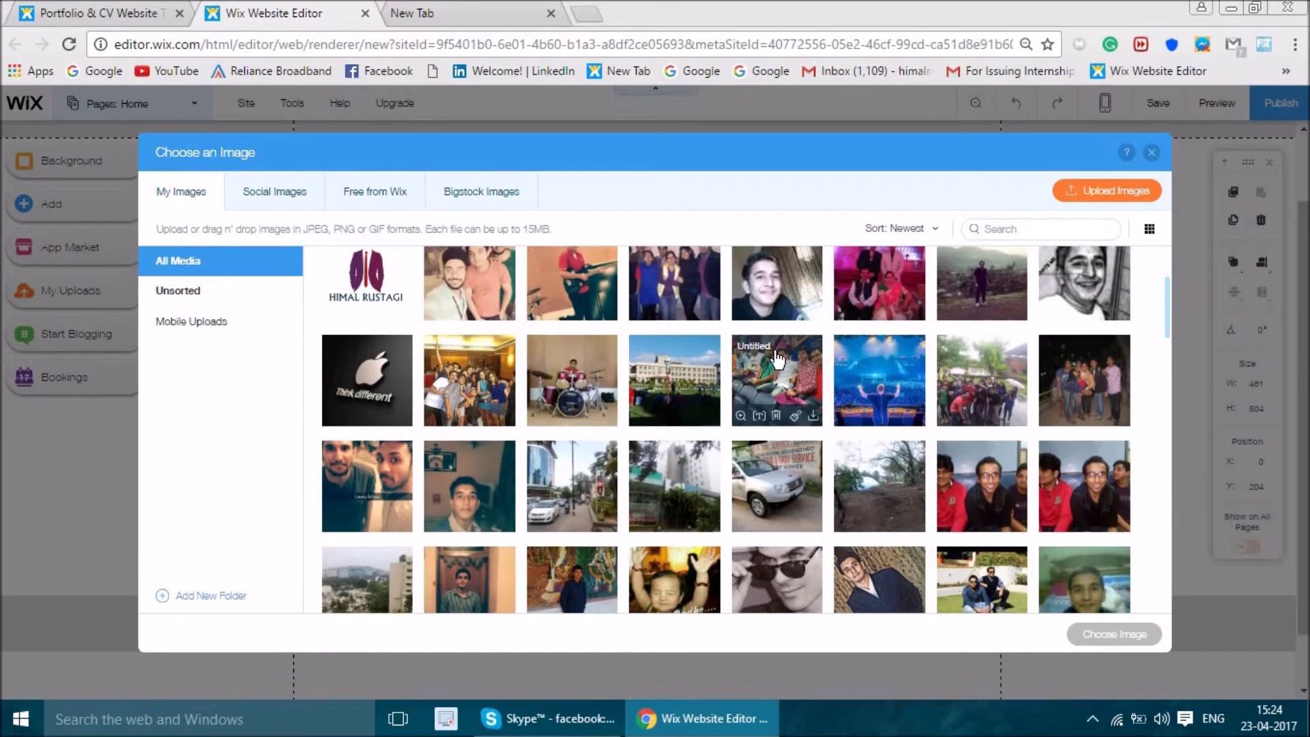
click(780, 324)
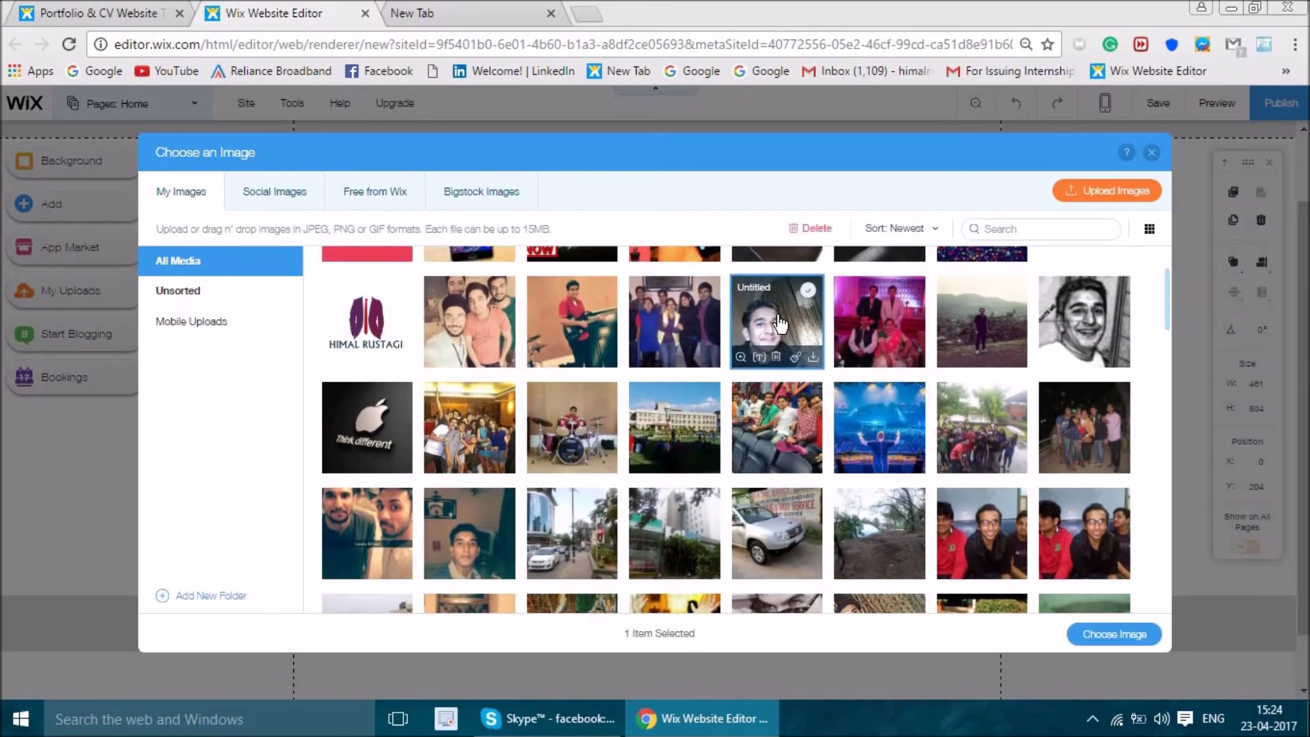
click(1091, 636)
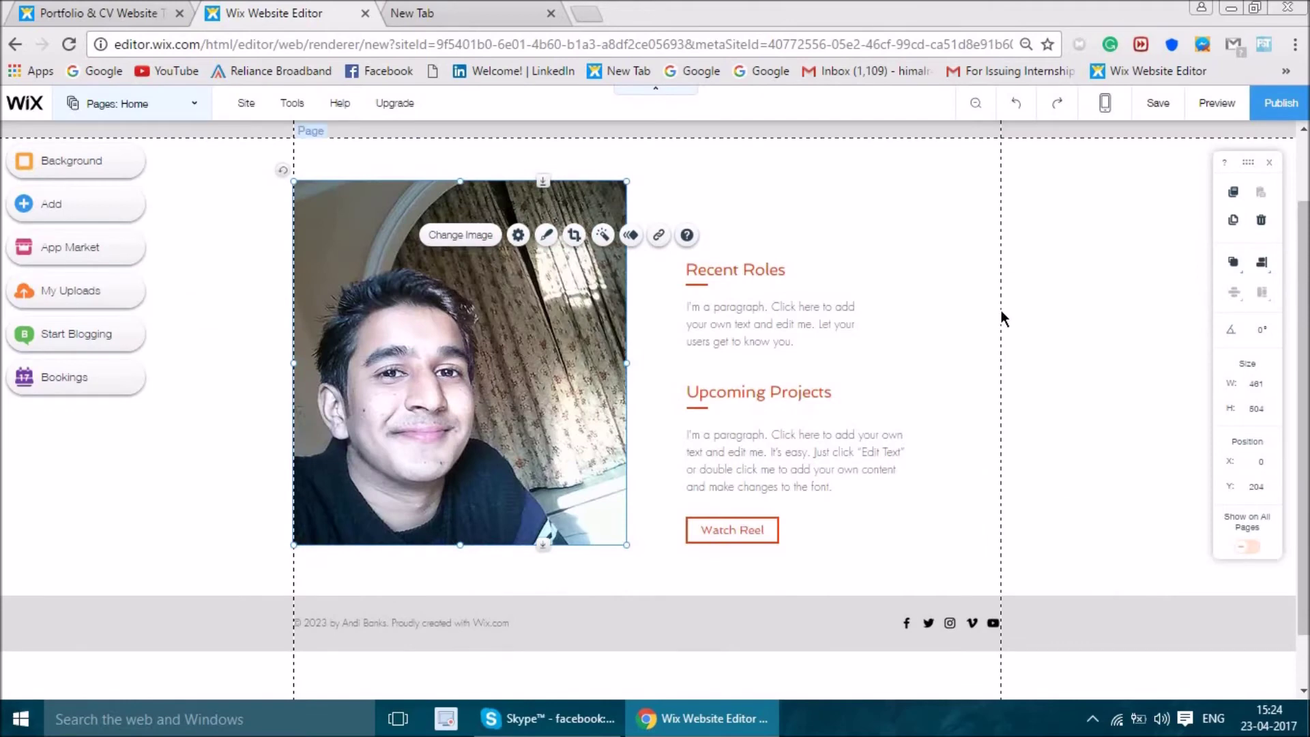
scroll(444, 430, up, 1)
scroll(443, 429, down, 1)
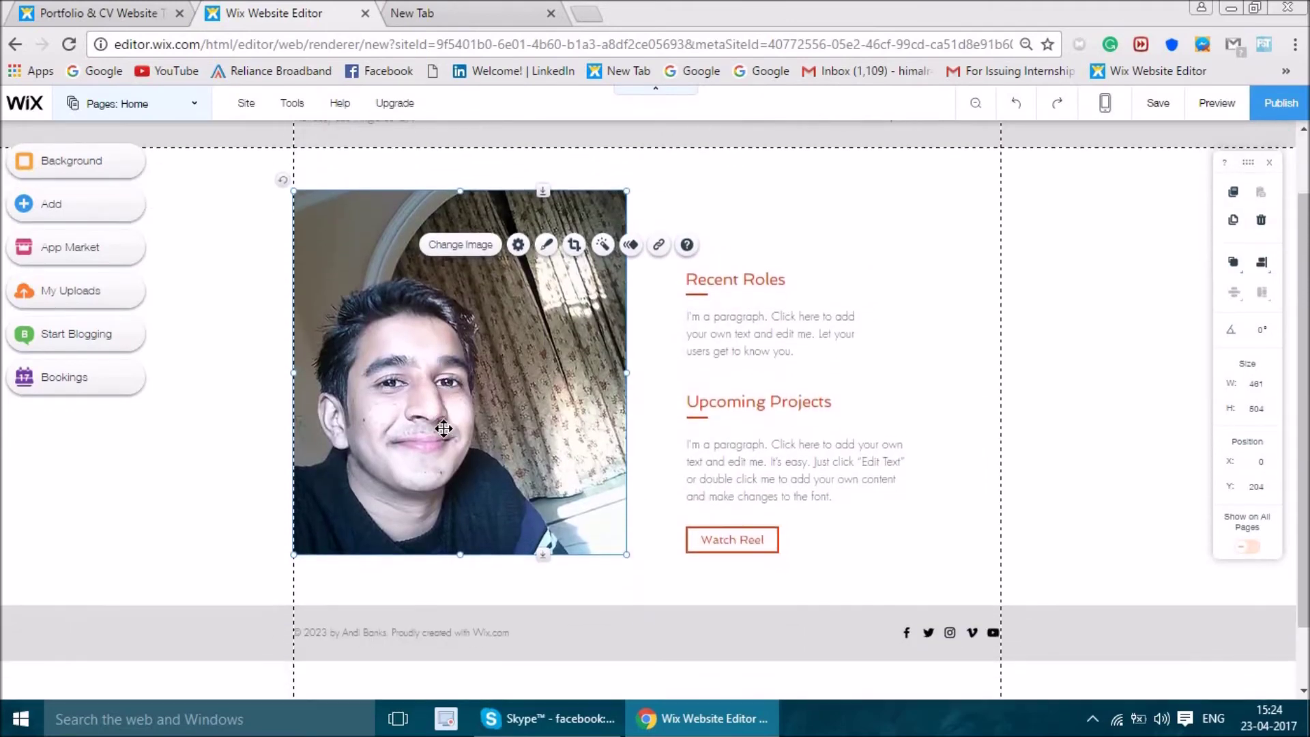
scroll(444, 429, up, 1)
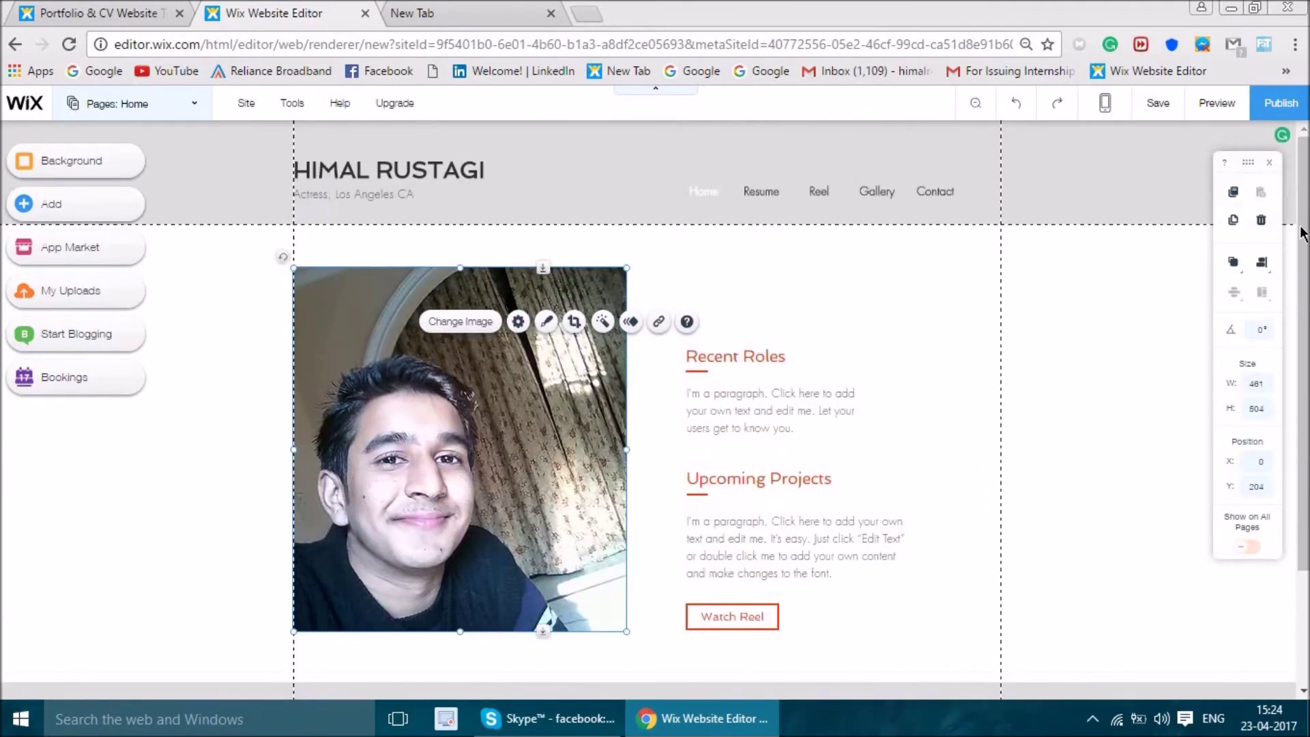
scroll(510, 388, down, 2)
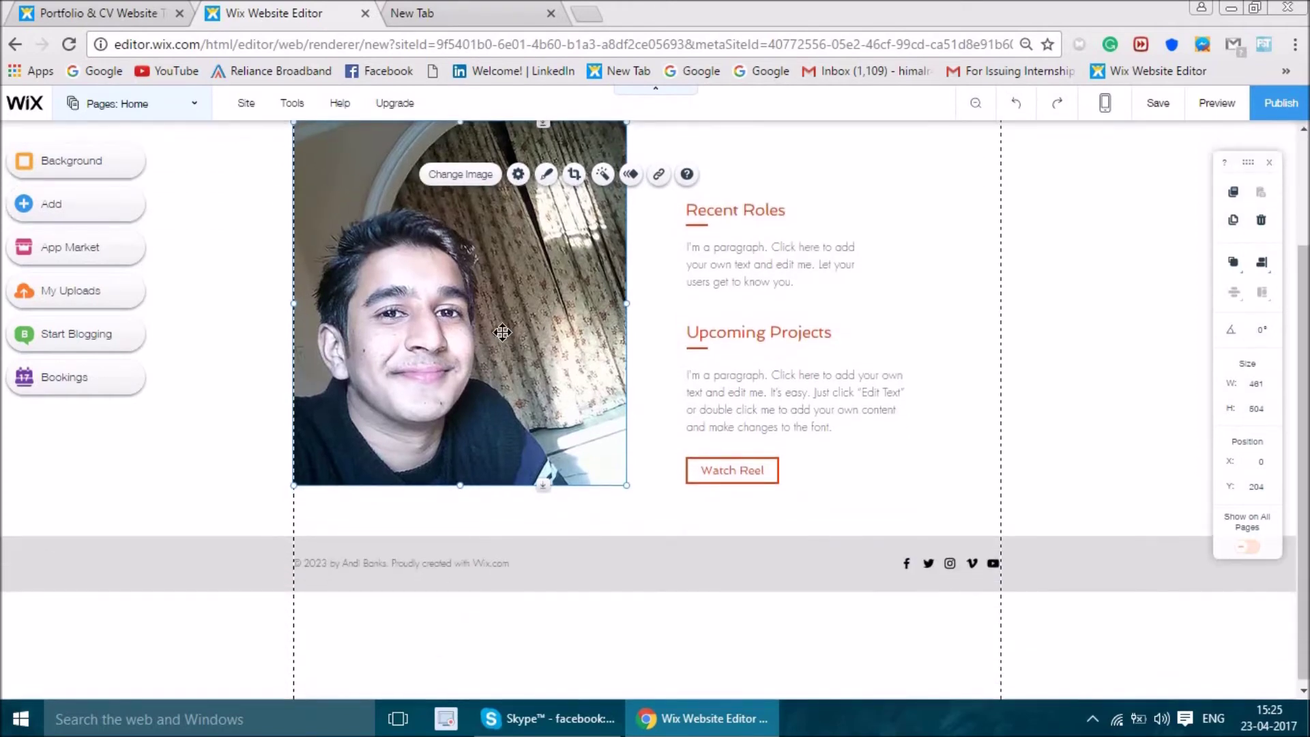
scroll(1126, 357, up, 2)
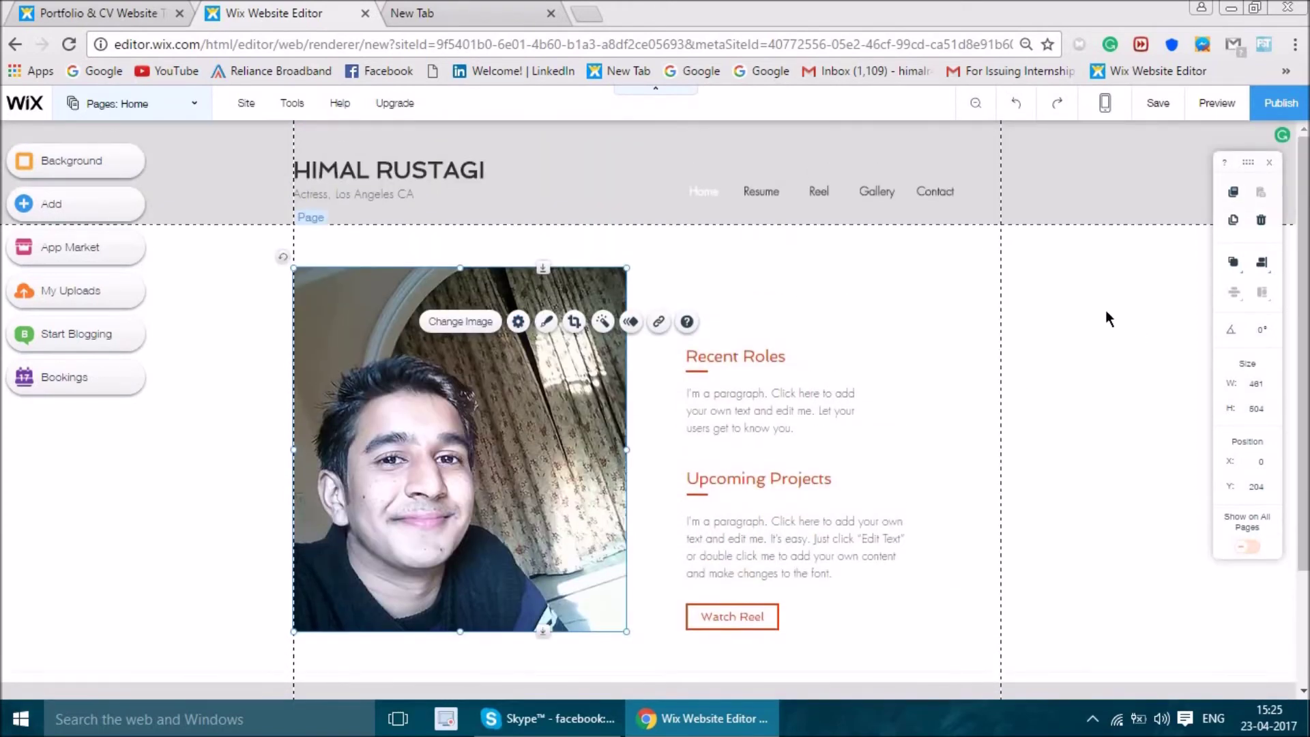
scroll(758, 399, down, 2)
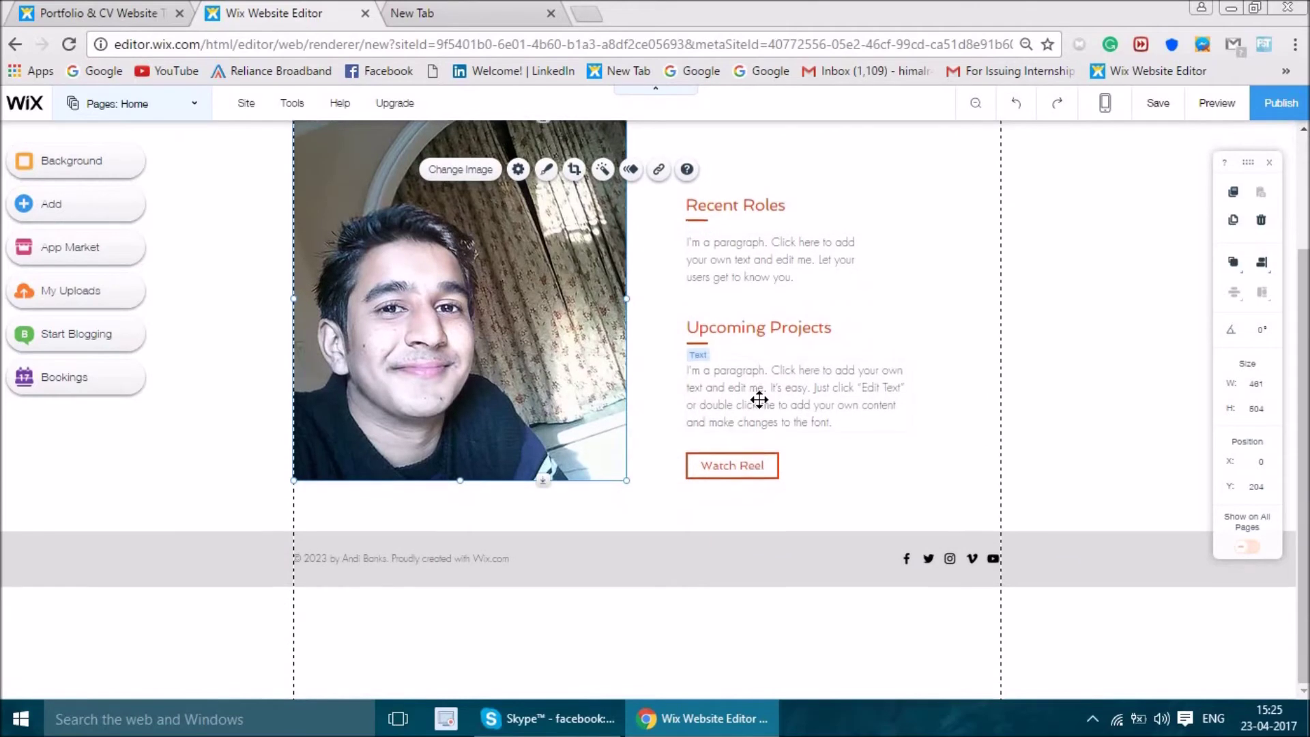
scroll(759, 399, up, 2)
click(725, 336)
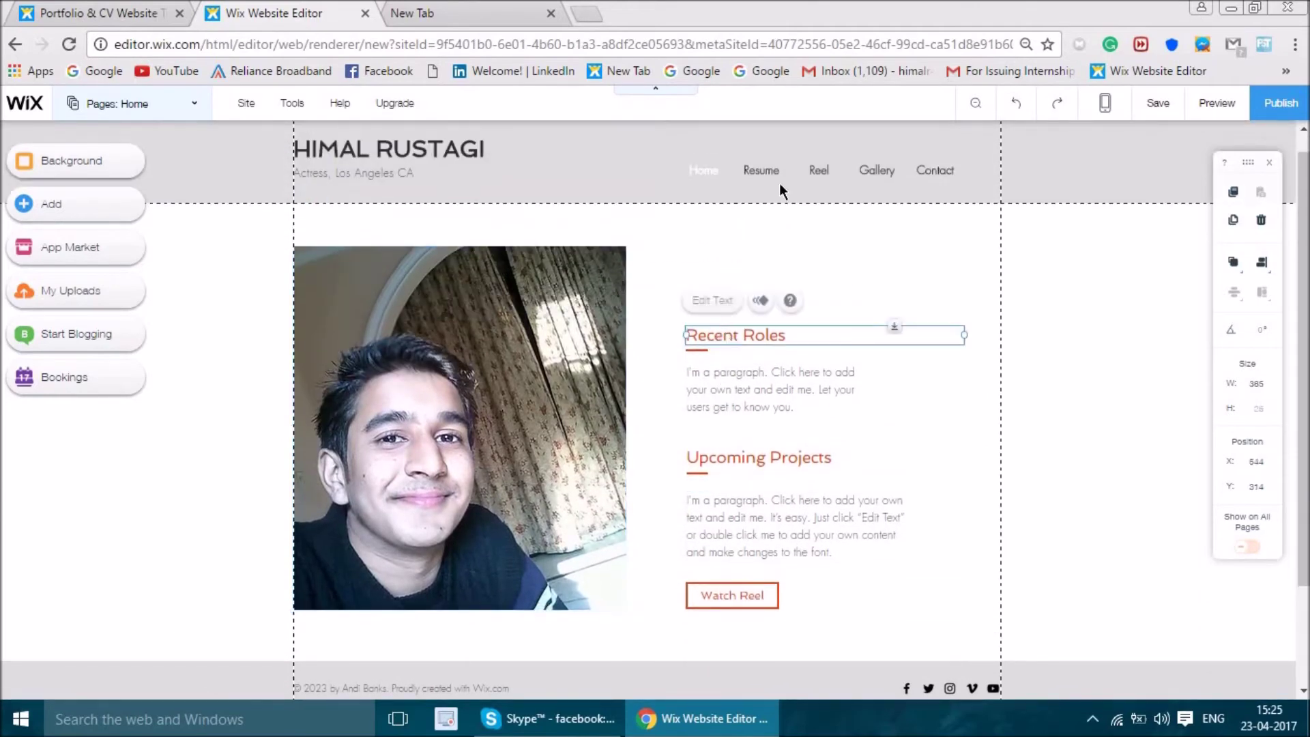
click(459, 189)
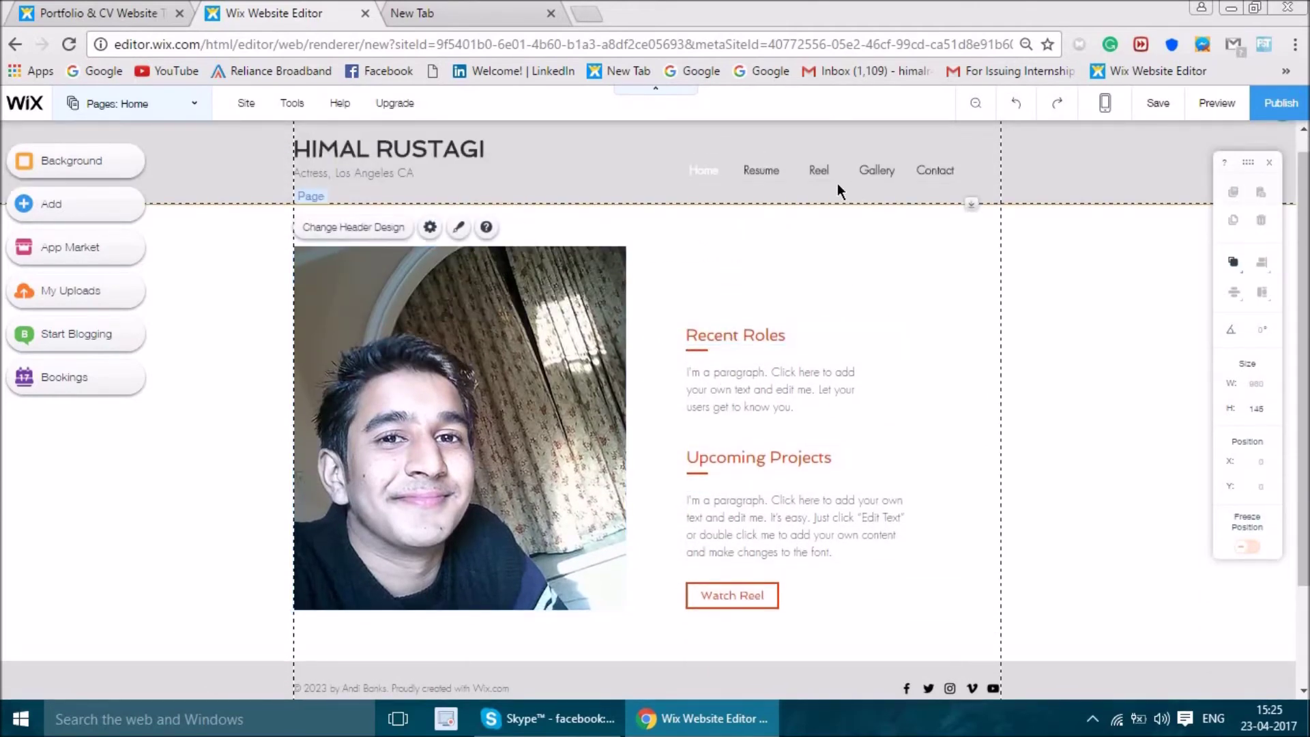